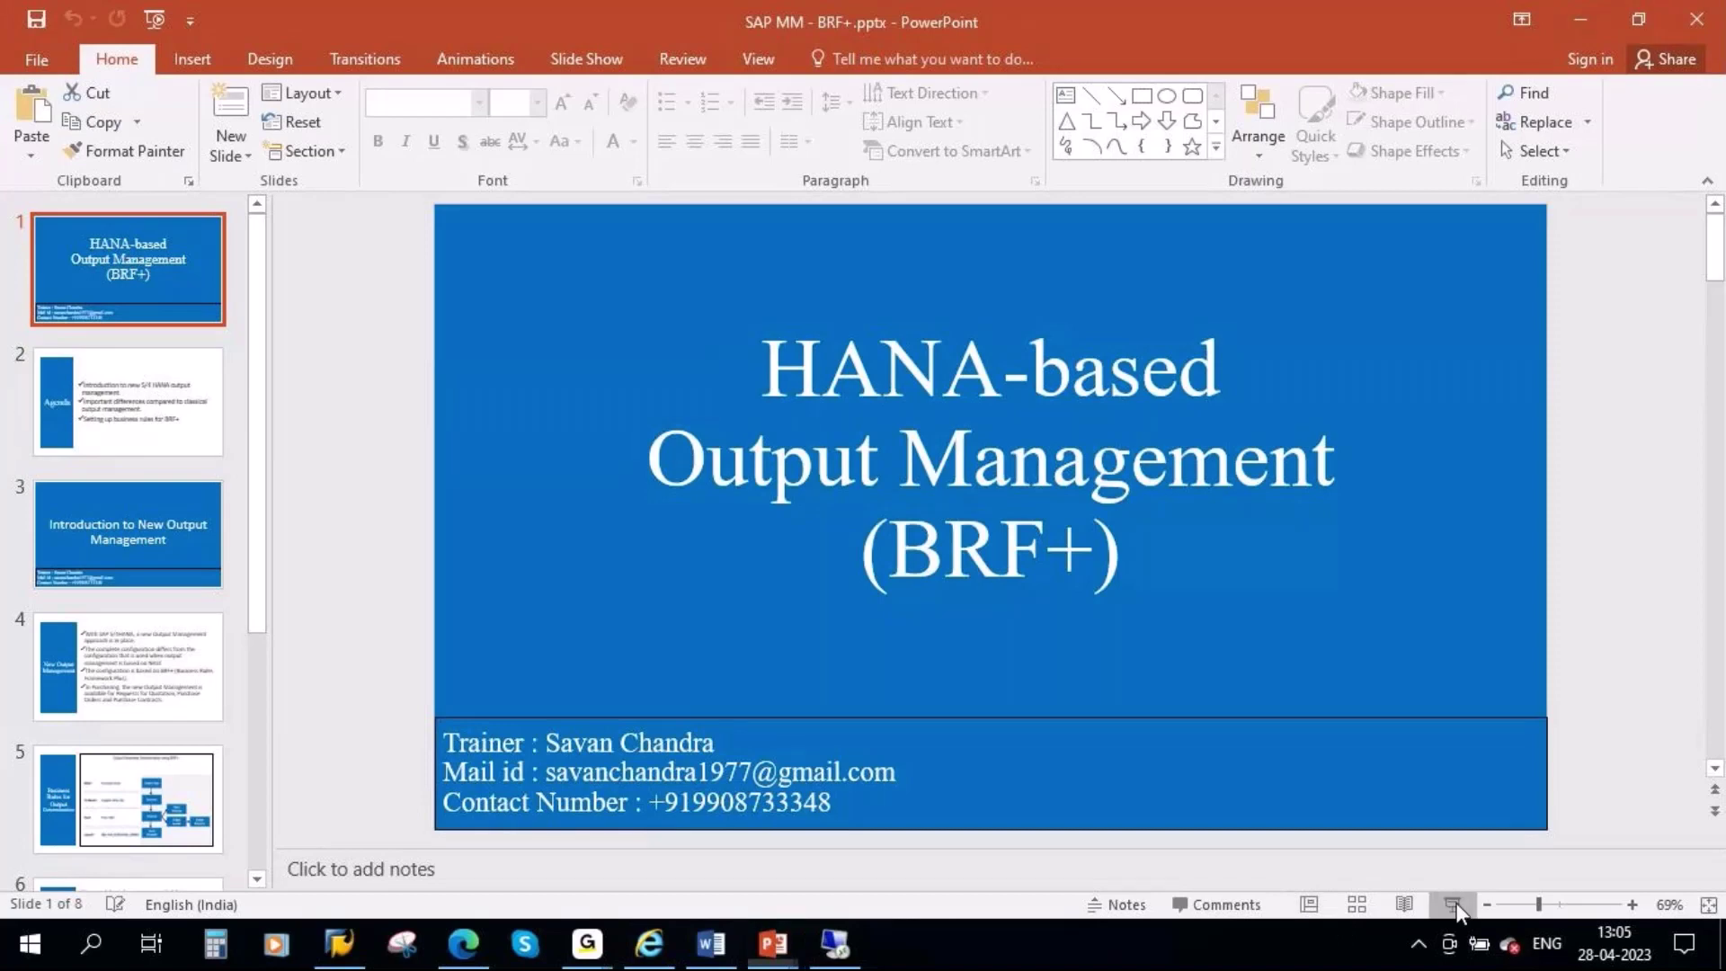
# Start the full-screen slide show of the BRF+ Output Management deck from slide 1
pyautogui.click(1453, 902)
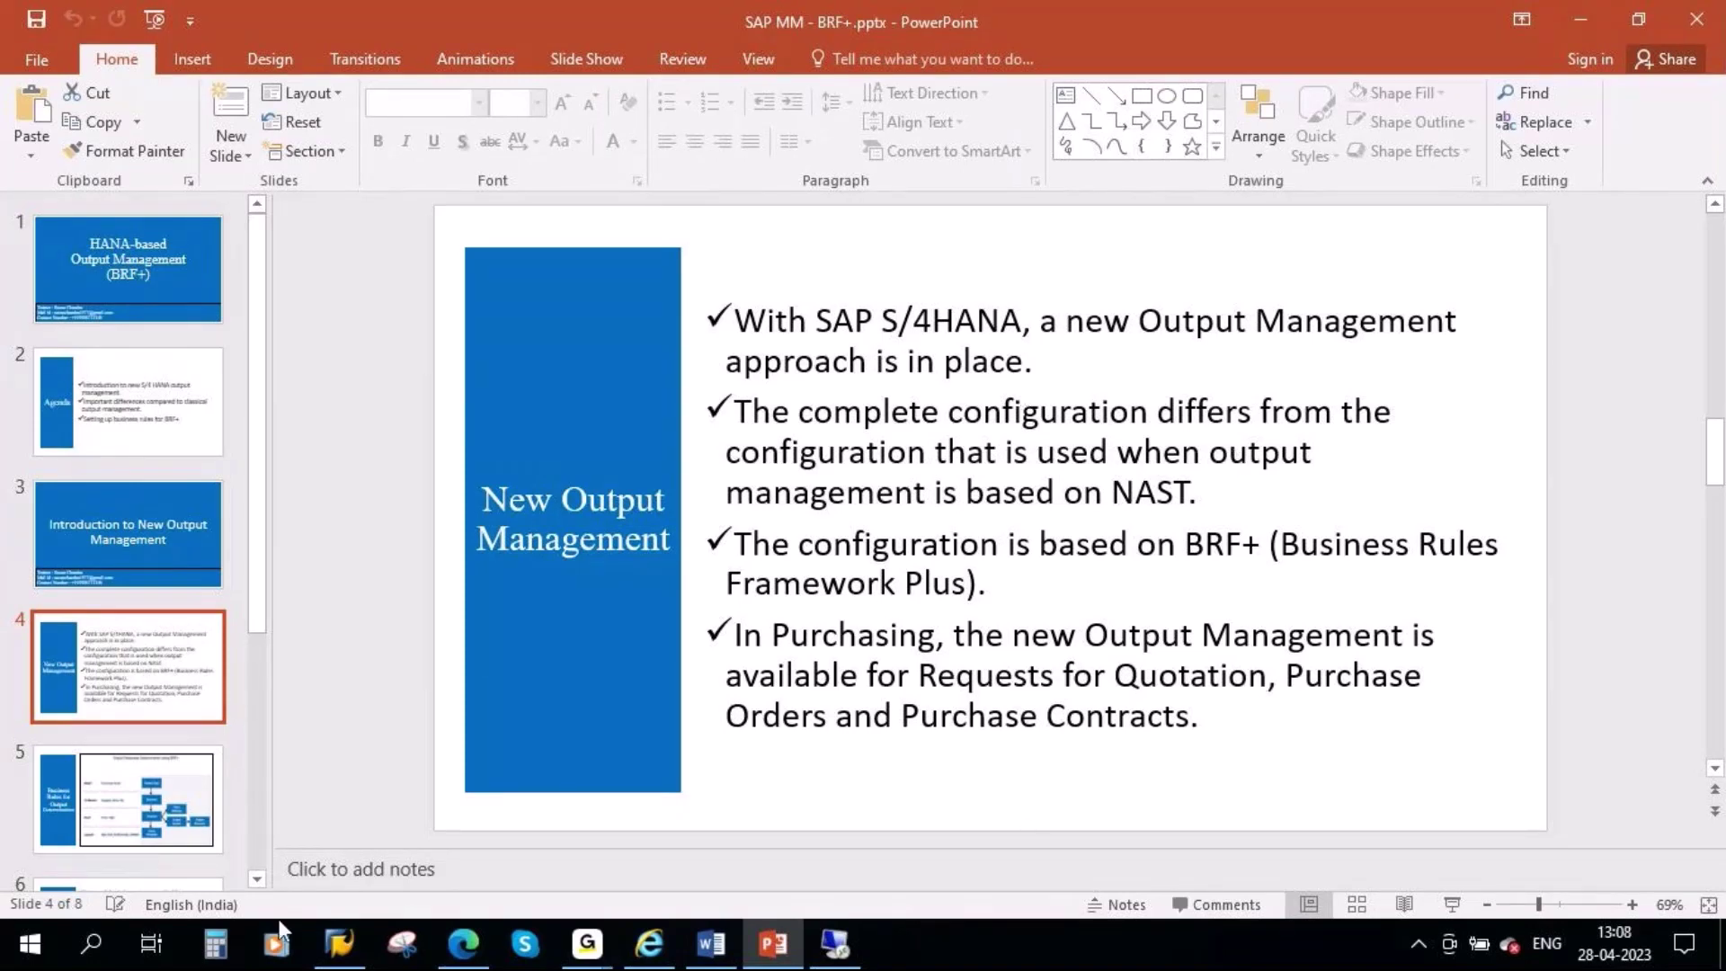
# Open Notepad and type the first line 'Old Output management - NACE'
pyautogui.click(94, 942)
pyautogui.write('no')
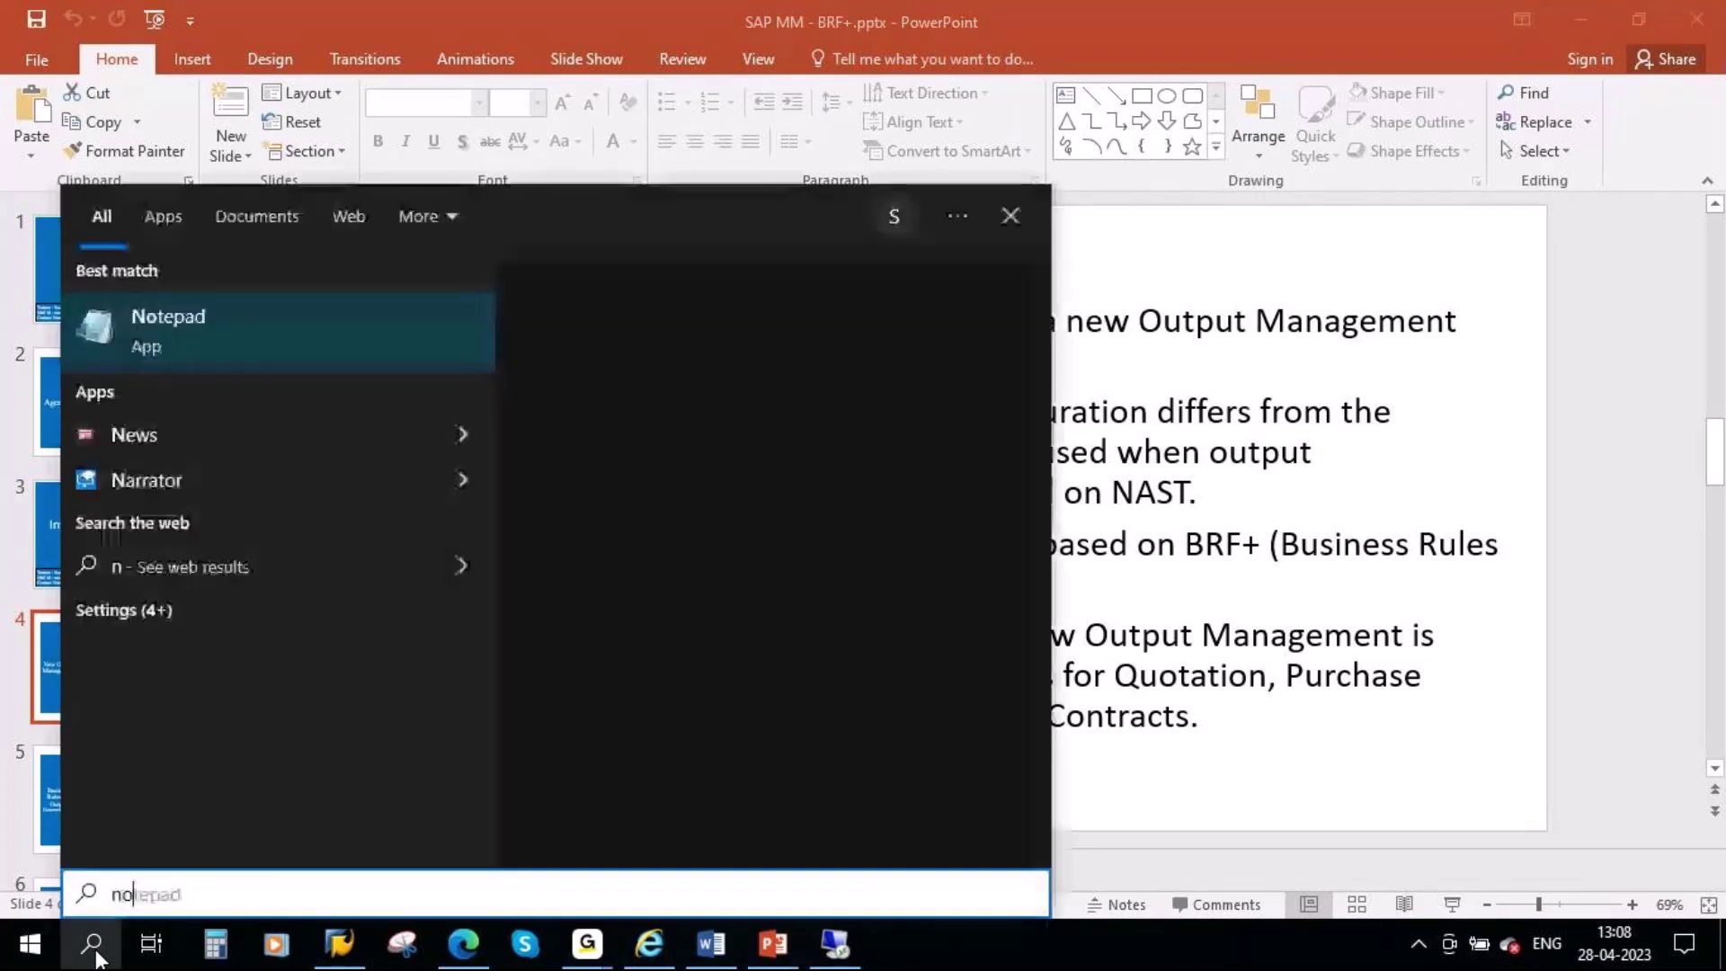
pyautogui.write('tep')
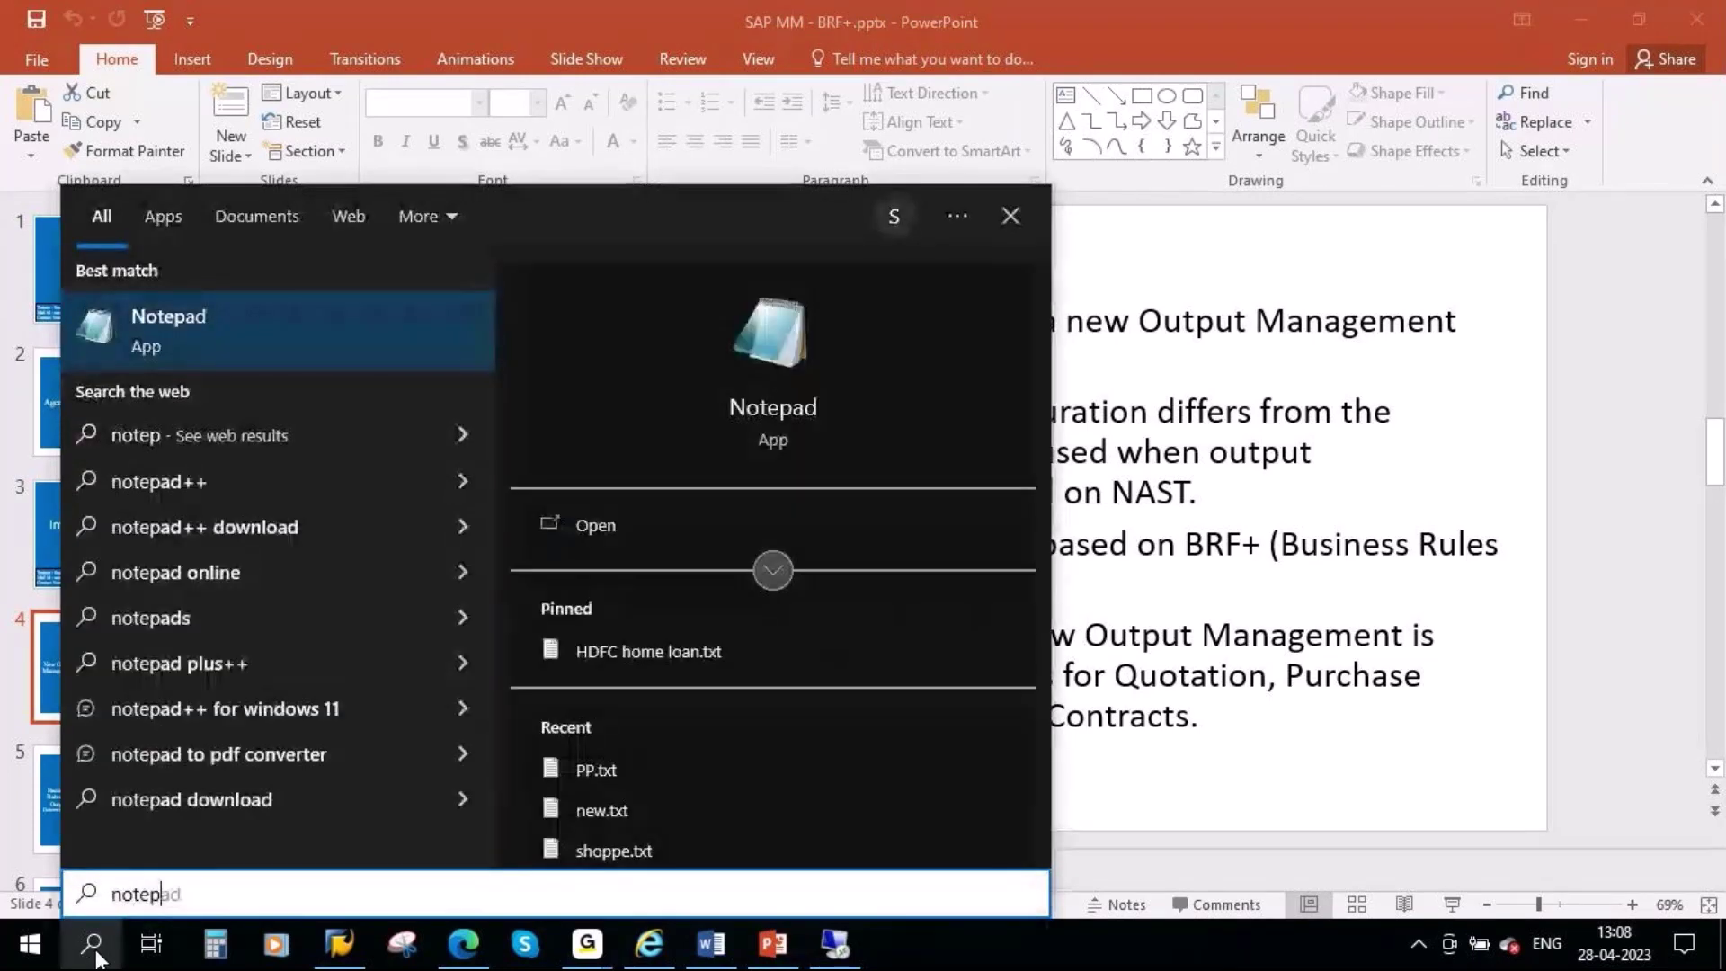
pyautogui.click(240, 333)
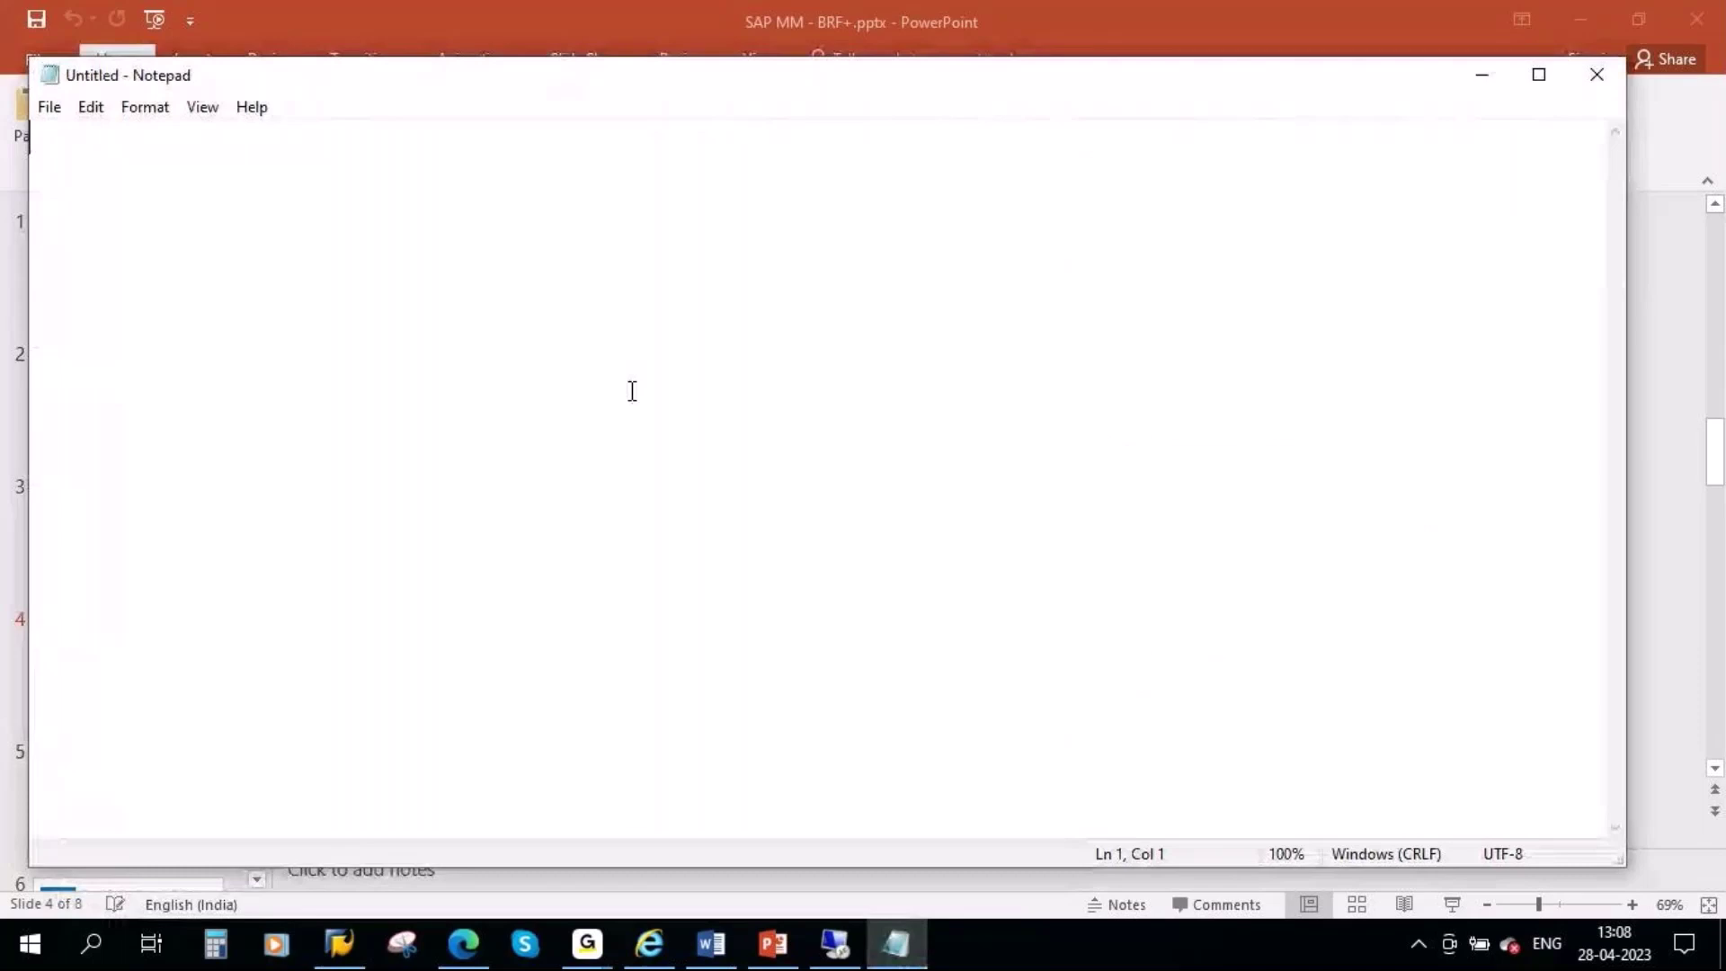
pyautogui.write('Old O')
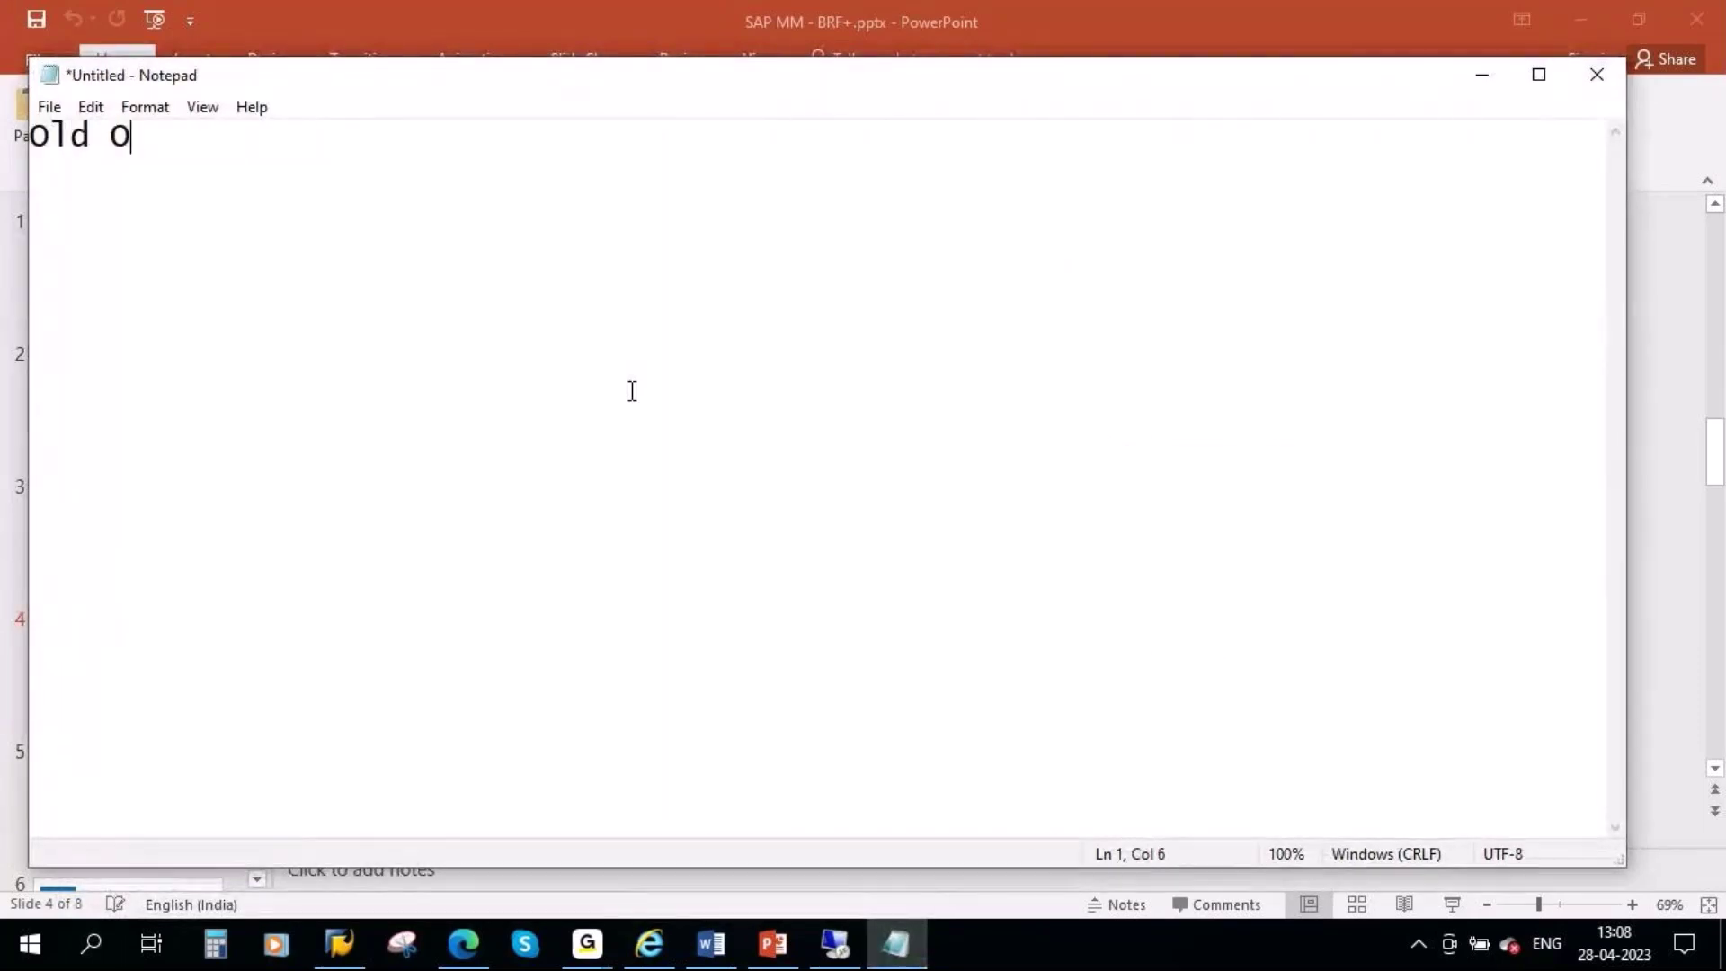
pyautogui.write('y')
pyautogui.press('BackSpace')
pyautogui.write('utp')
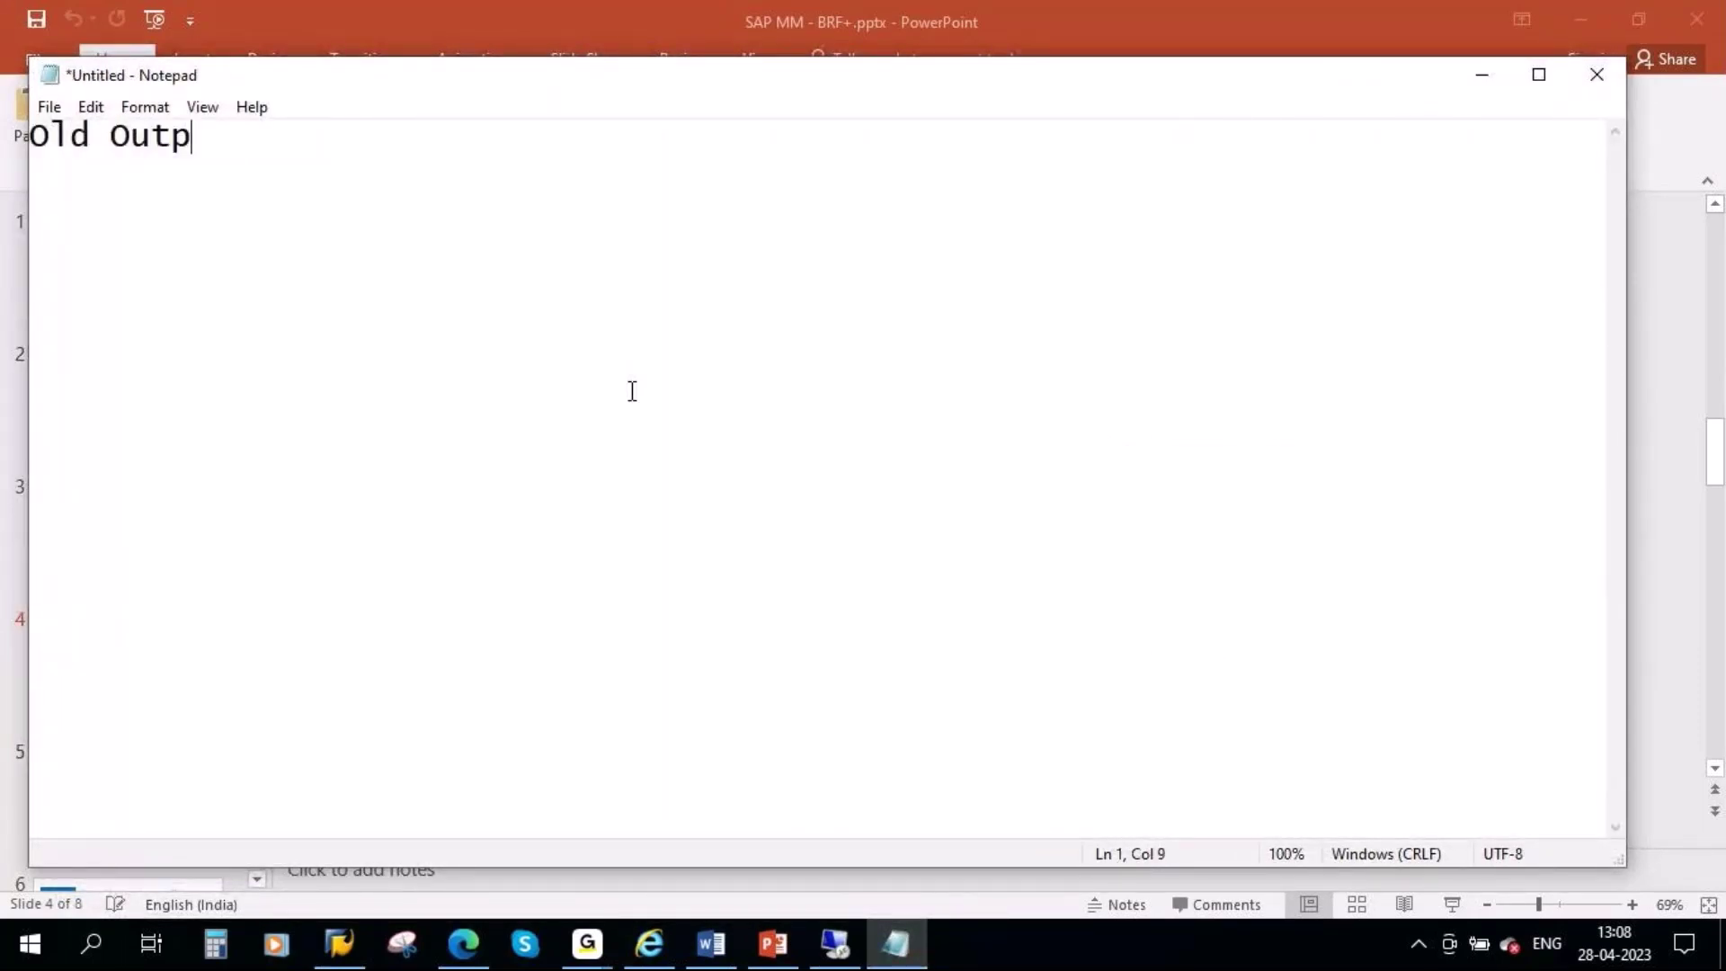
pyautogui.write('ut mana')
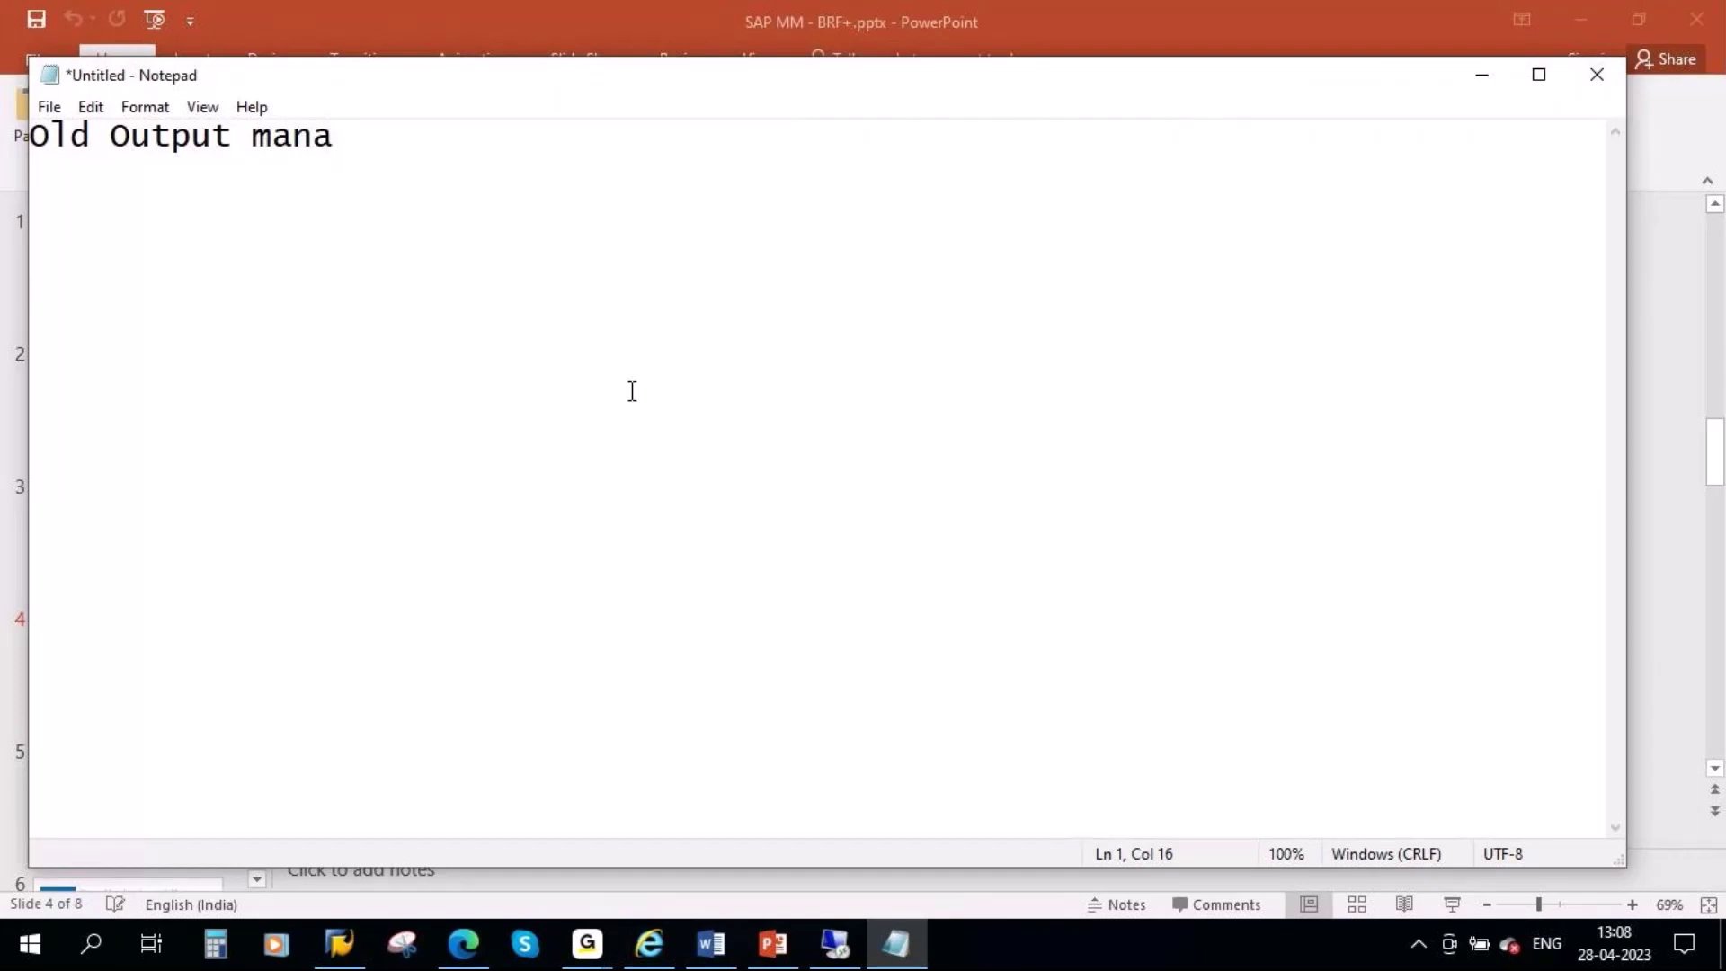
pyautogui.write('gemen')
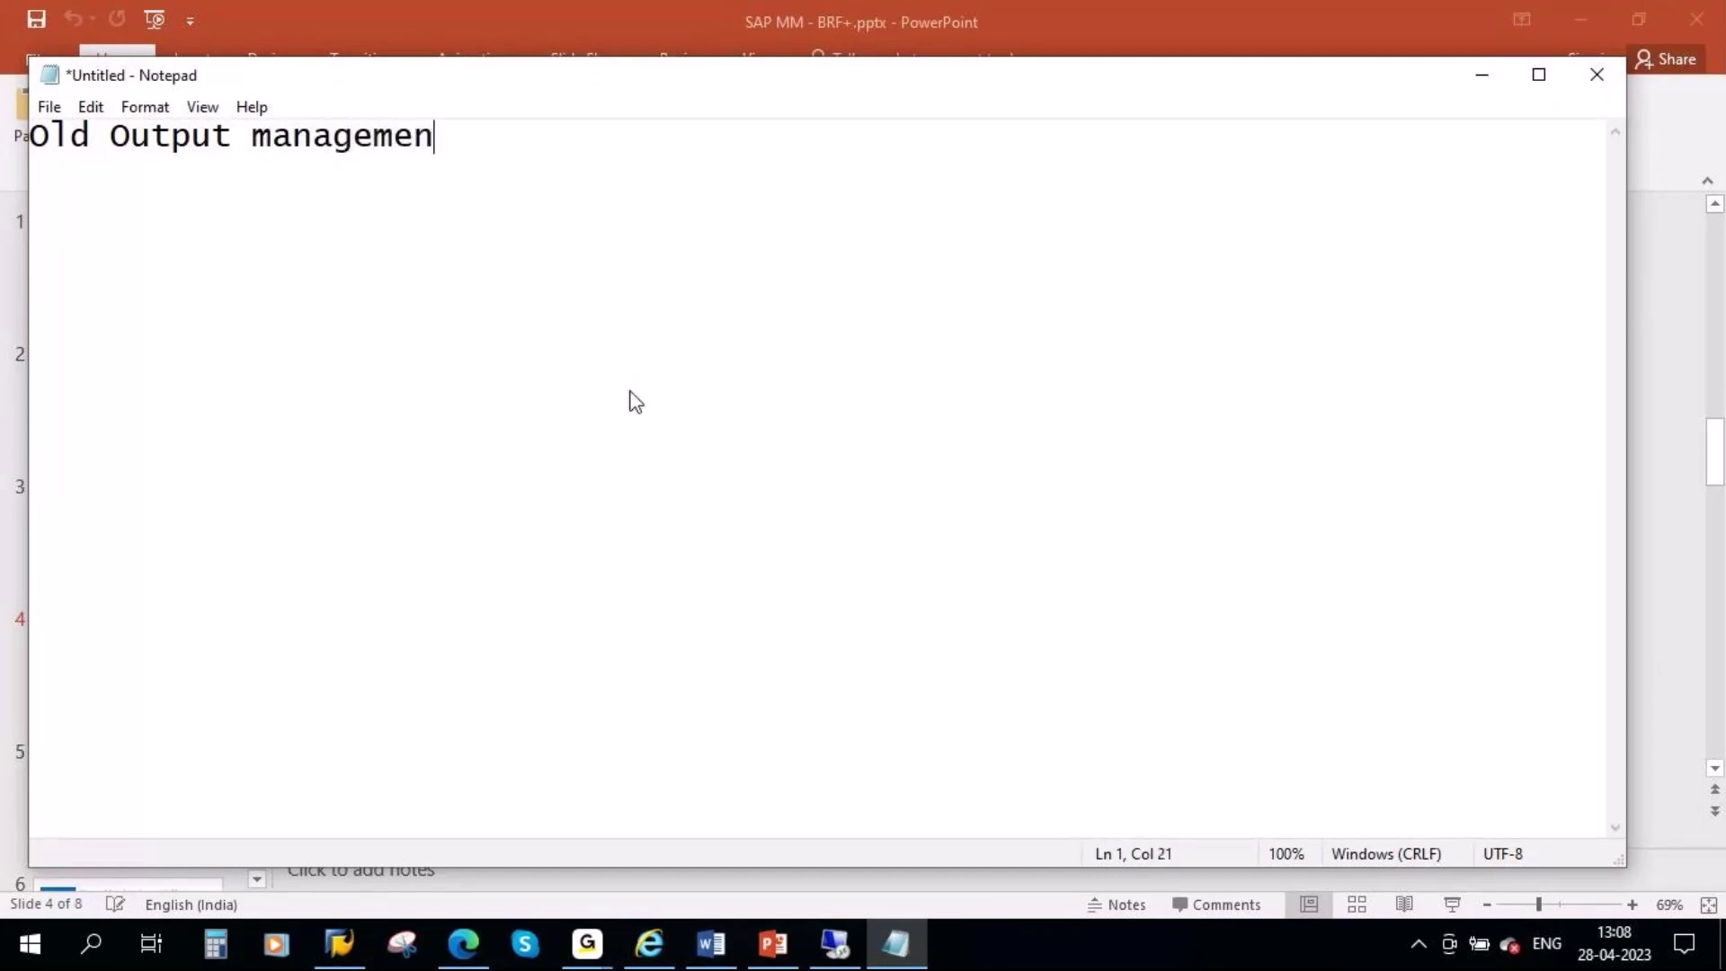
pyautogui.write('t - NACE')
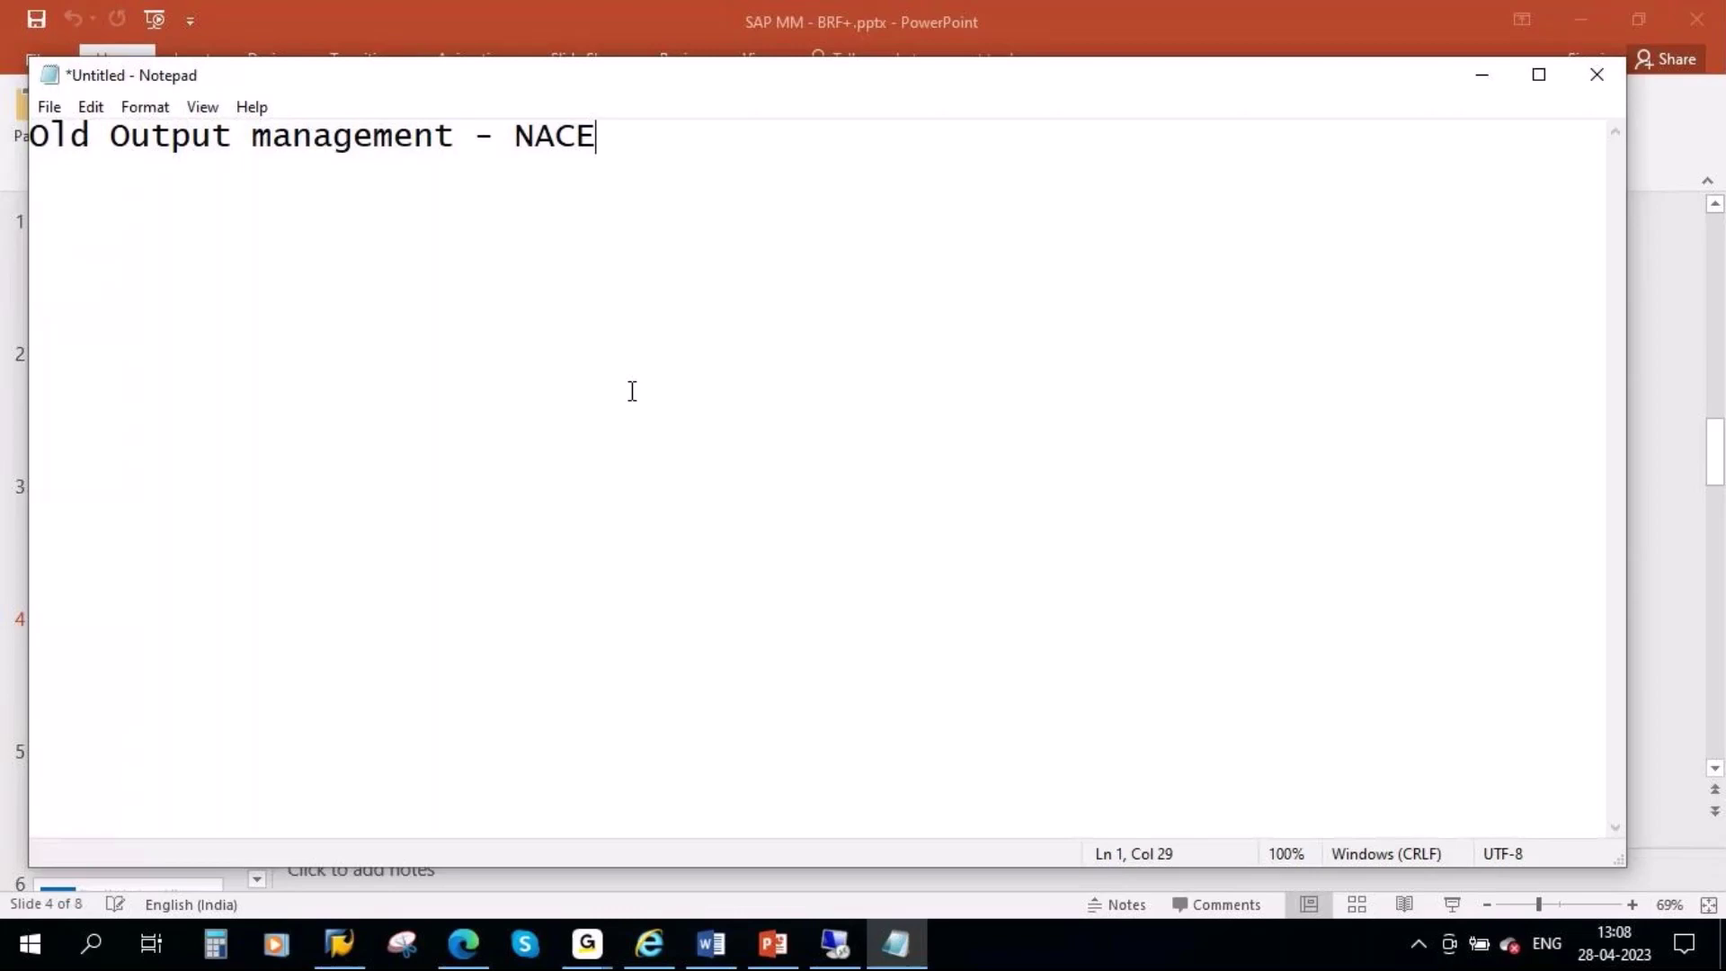
# Add a second line 'New Outpur Management - BRF+' and select it
pyautogui.press('Return')
pyautogui.write('n')
pyautogui.press('BackSpace')
pyautogui.write('New Outpur Man')
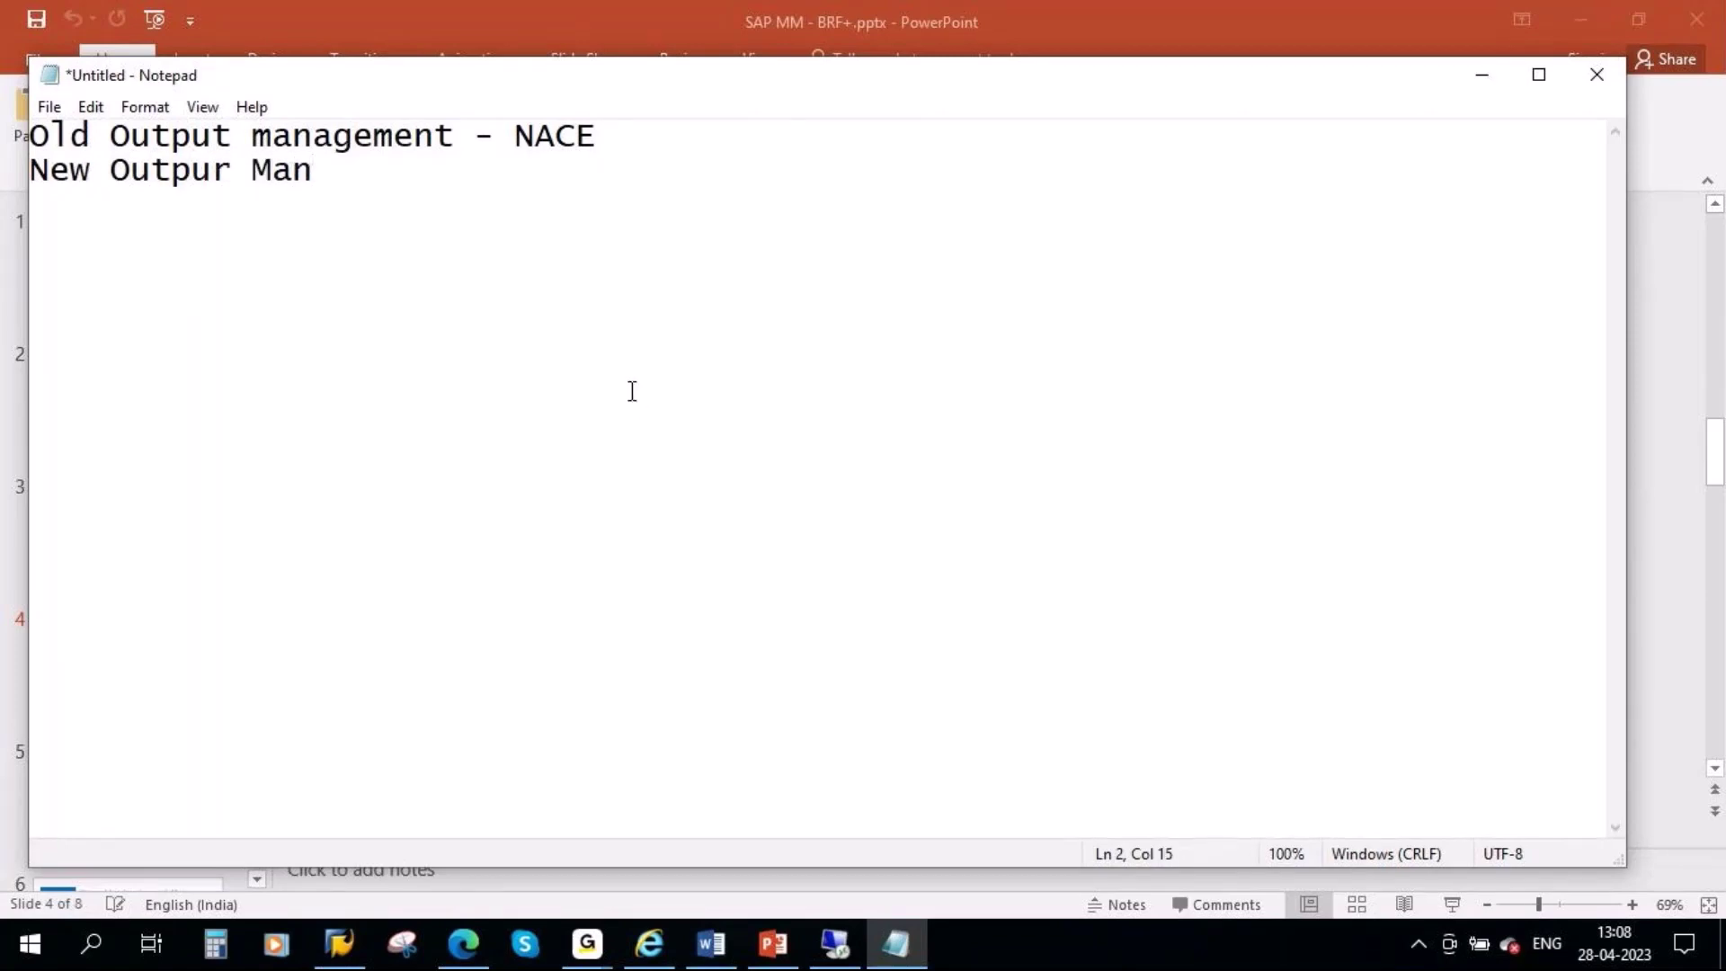
pyautogui.write('agmeent')
pyautogui.press('BackSpace')
pyautogui.press('BackSpace')
pyautogui.press('BackSpace')
pyautogui.press('BackSpace')
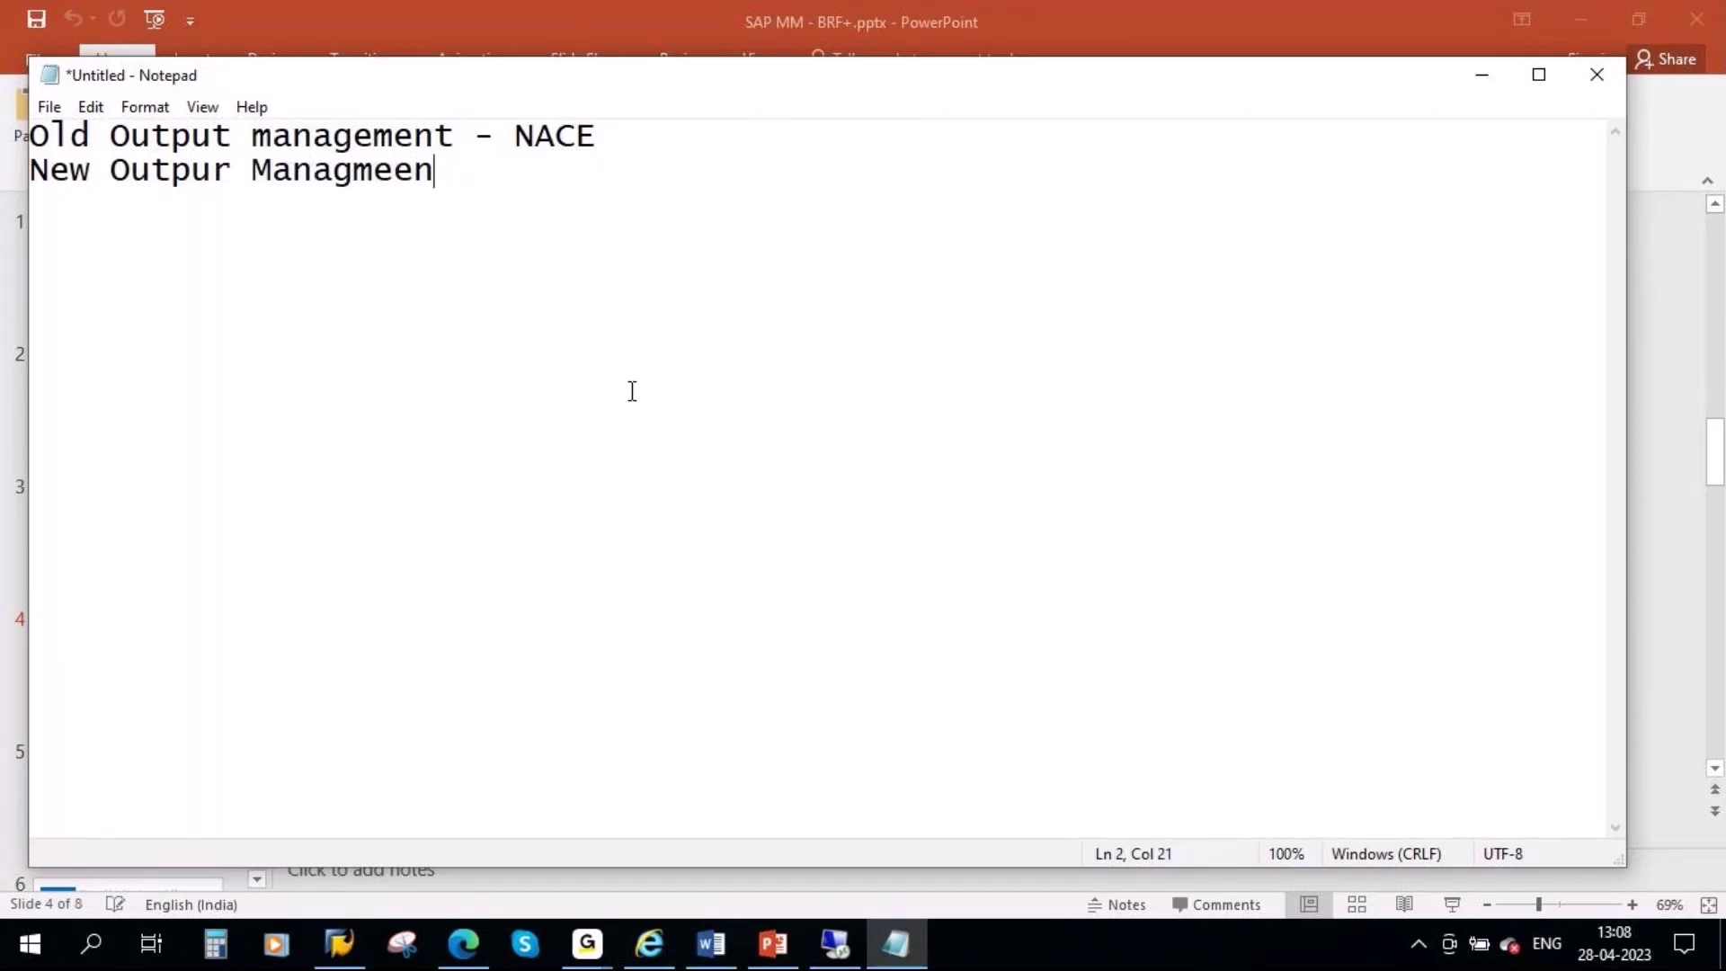
pyautogui.write('nt')
pyautogui.press('BackSpace')
pyautogui.press('BackSpace')
pyautogui.press('BackSpace')
pyautogui.press('BackSpace')
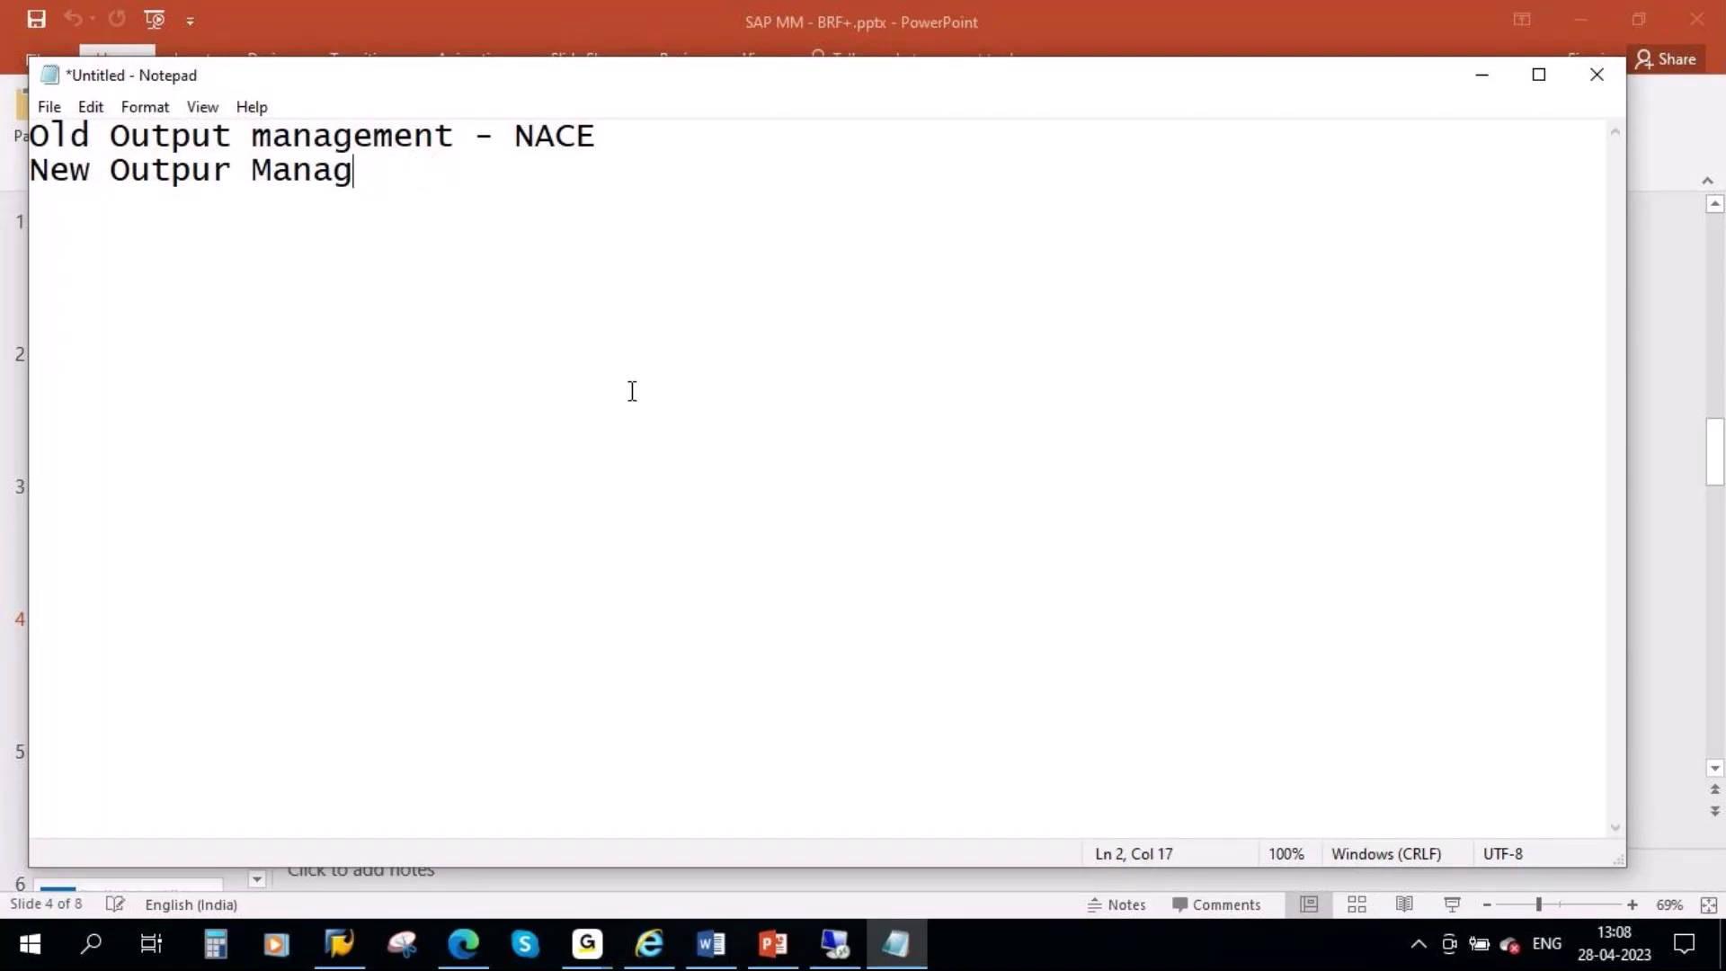
pyautogui.write('ement - ')
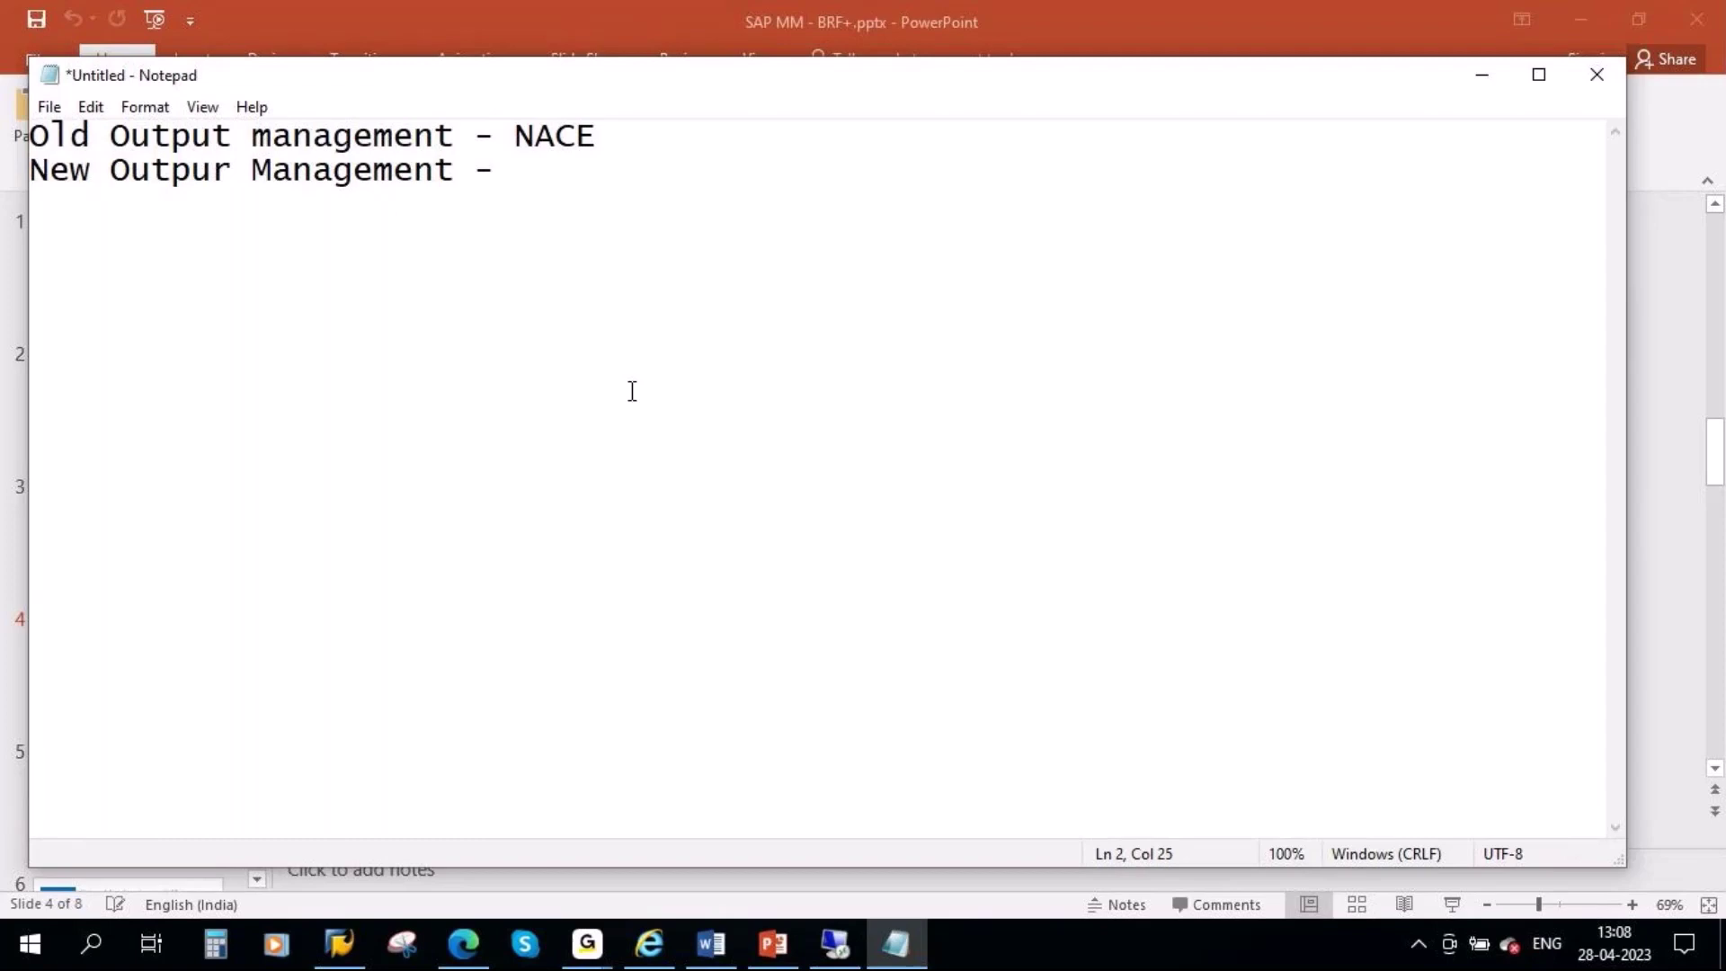
pyautogui.write('BRF+')
pyautogui.click(569, 168)
pyautogui.press('Right')
pyautogui.moveTo(606, 169); pyautogui.dragTo(30, 170)
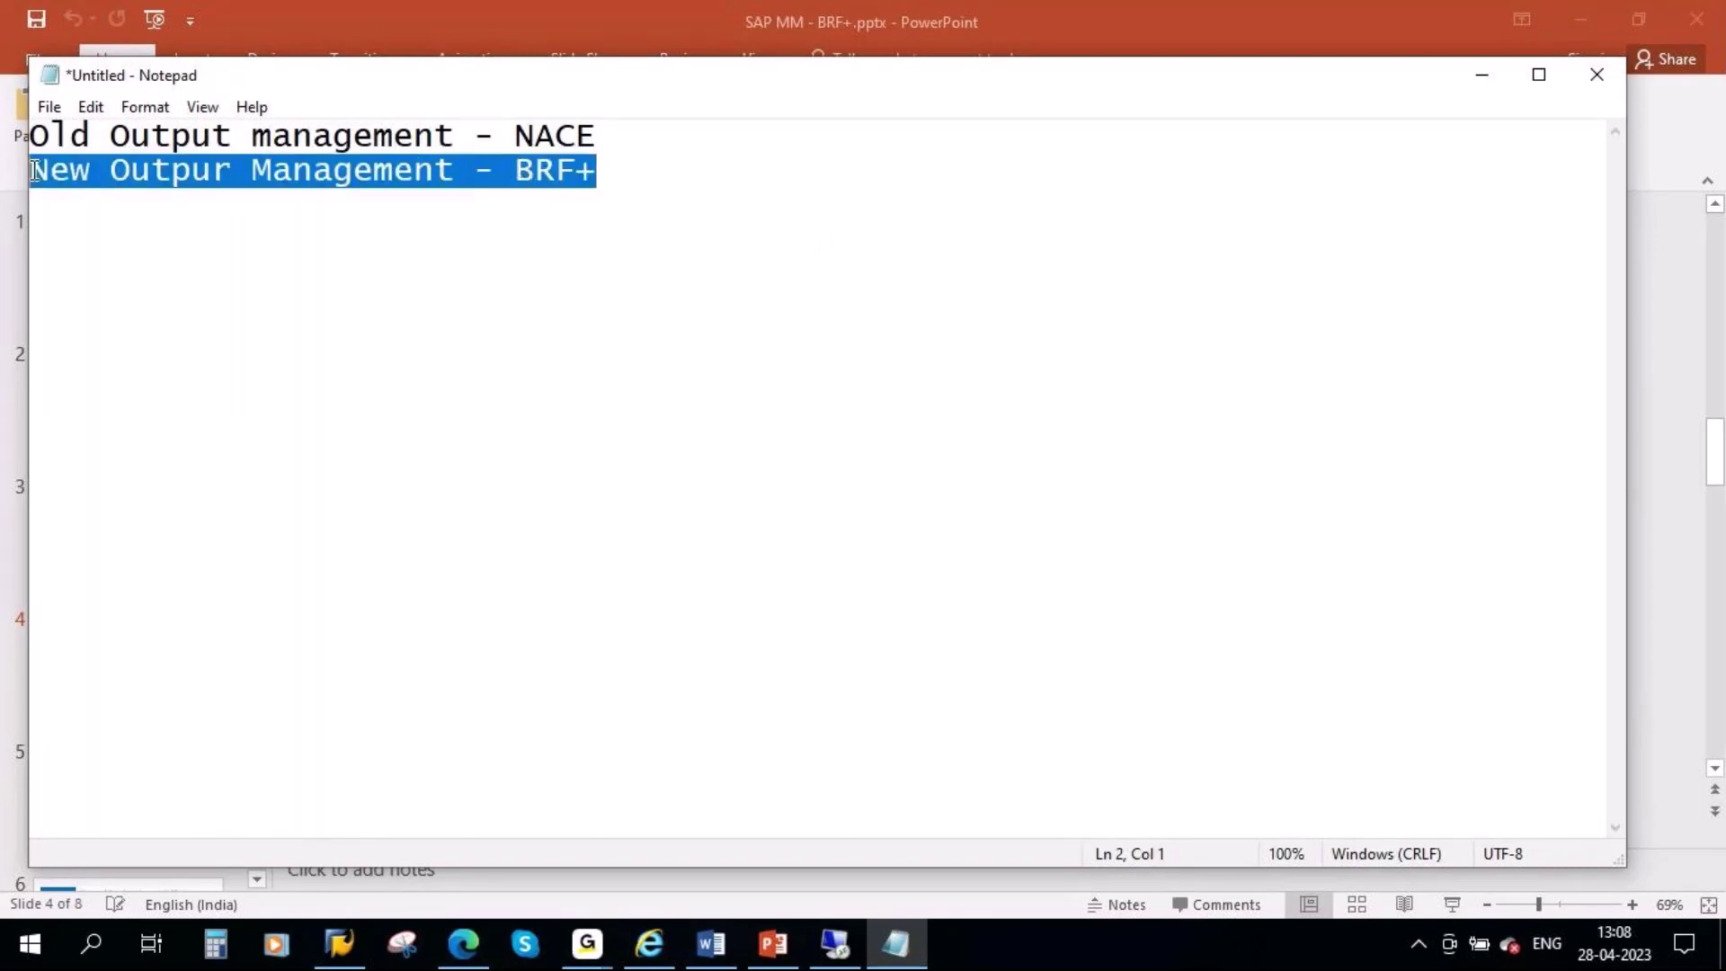
# Minimize Notepad to return to the PowerPoint slides
pyautogui.click(1479, 79)
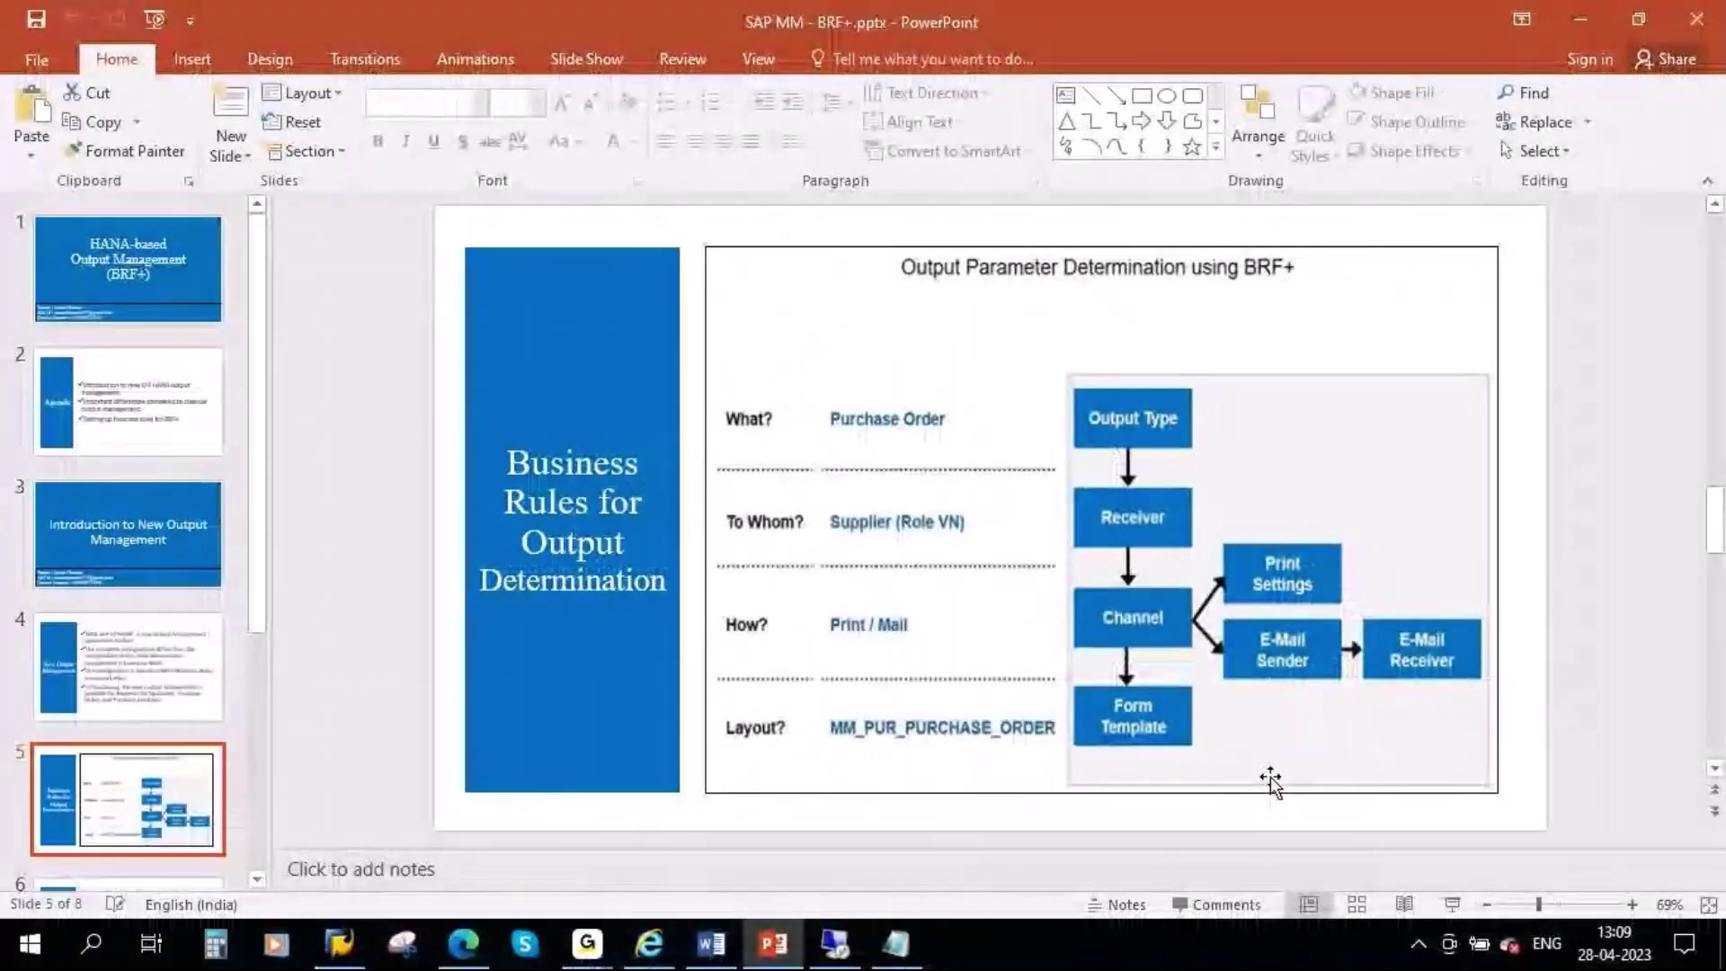
# Add numbered items '1.Configuration' and '2.BRF+ (Basis) - one time activity' below the headings
pyautogui.click(897, 944)
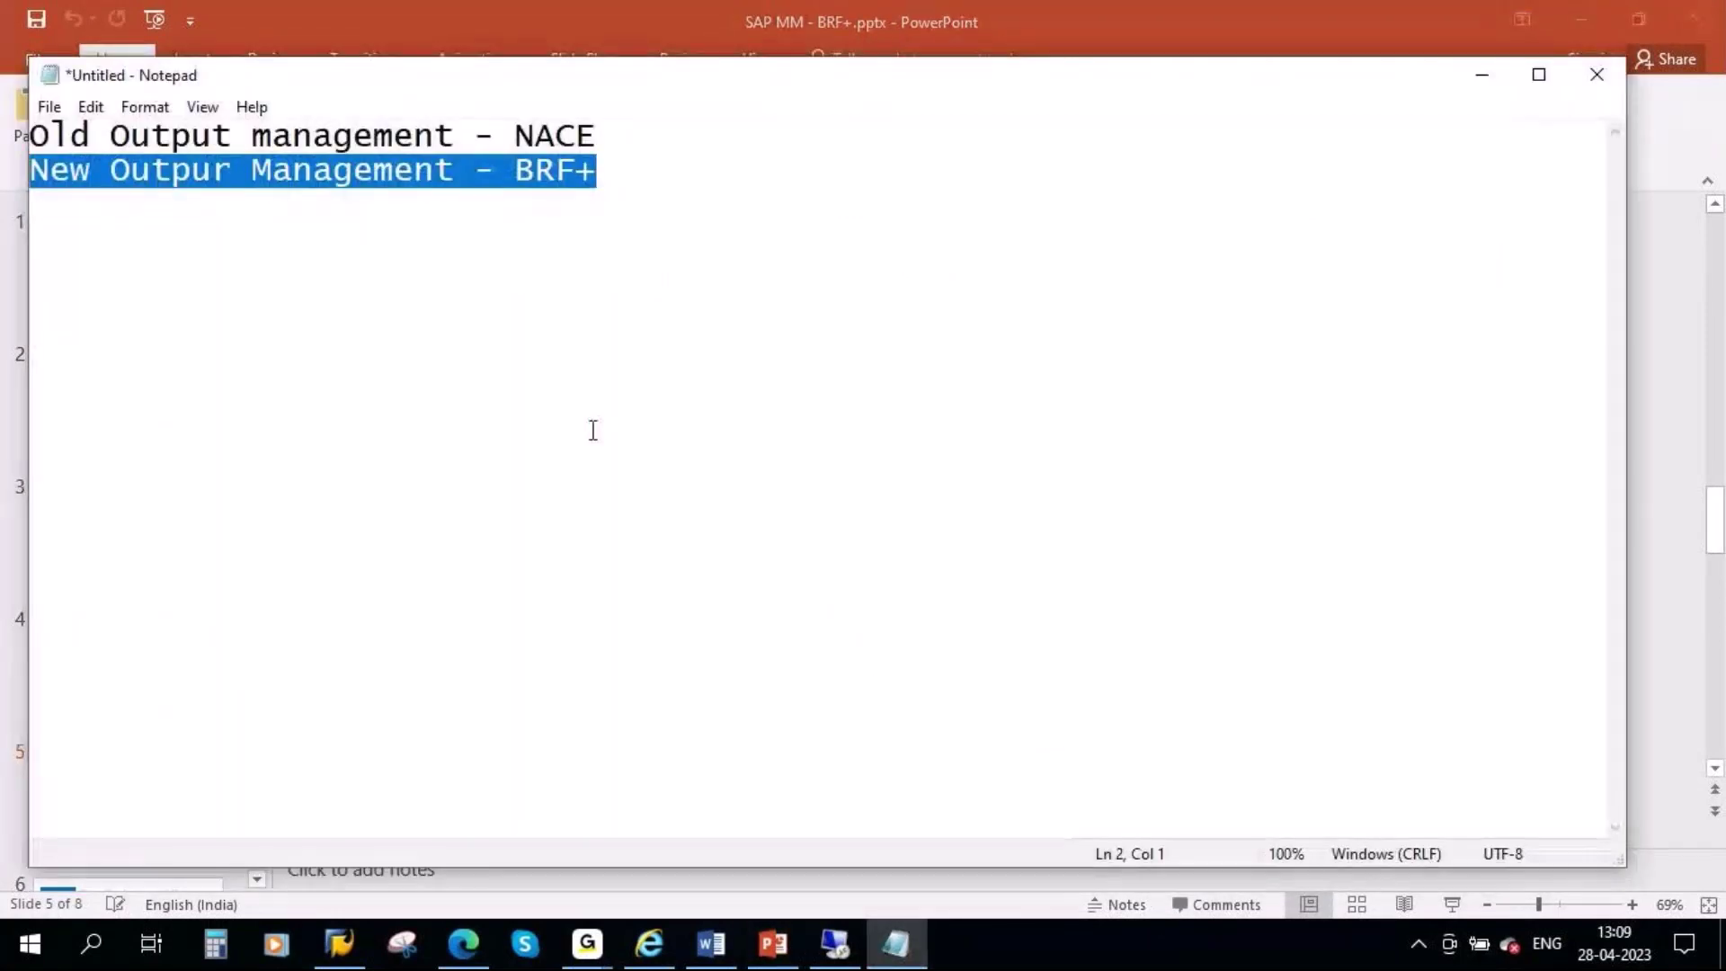
pyautogui.click(594, 205)
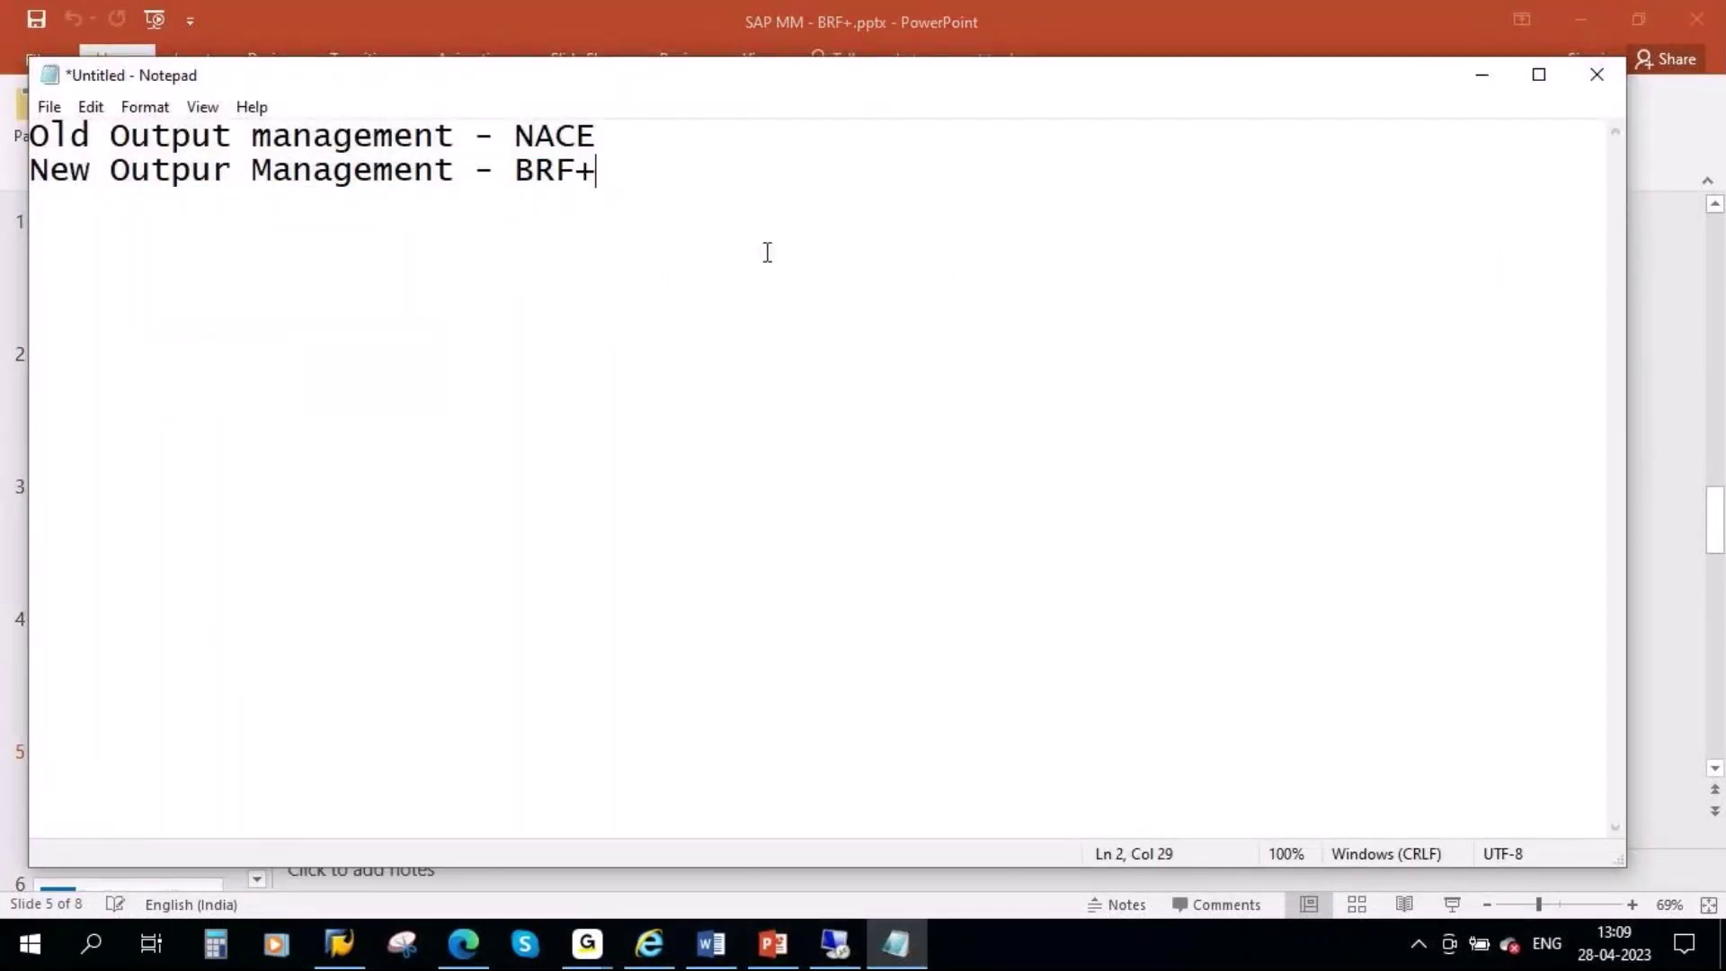
pyautogui.press('Return')
pyautogui.press('Return')
pyautogui.press('Return')
pyautogui.press('Return')
pyautogui.write('1.Config')
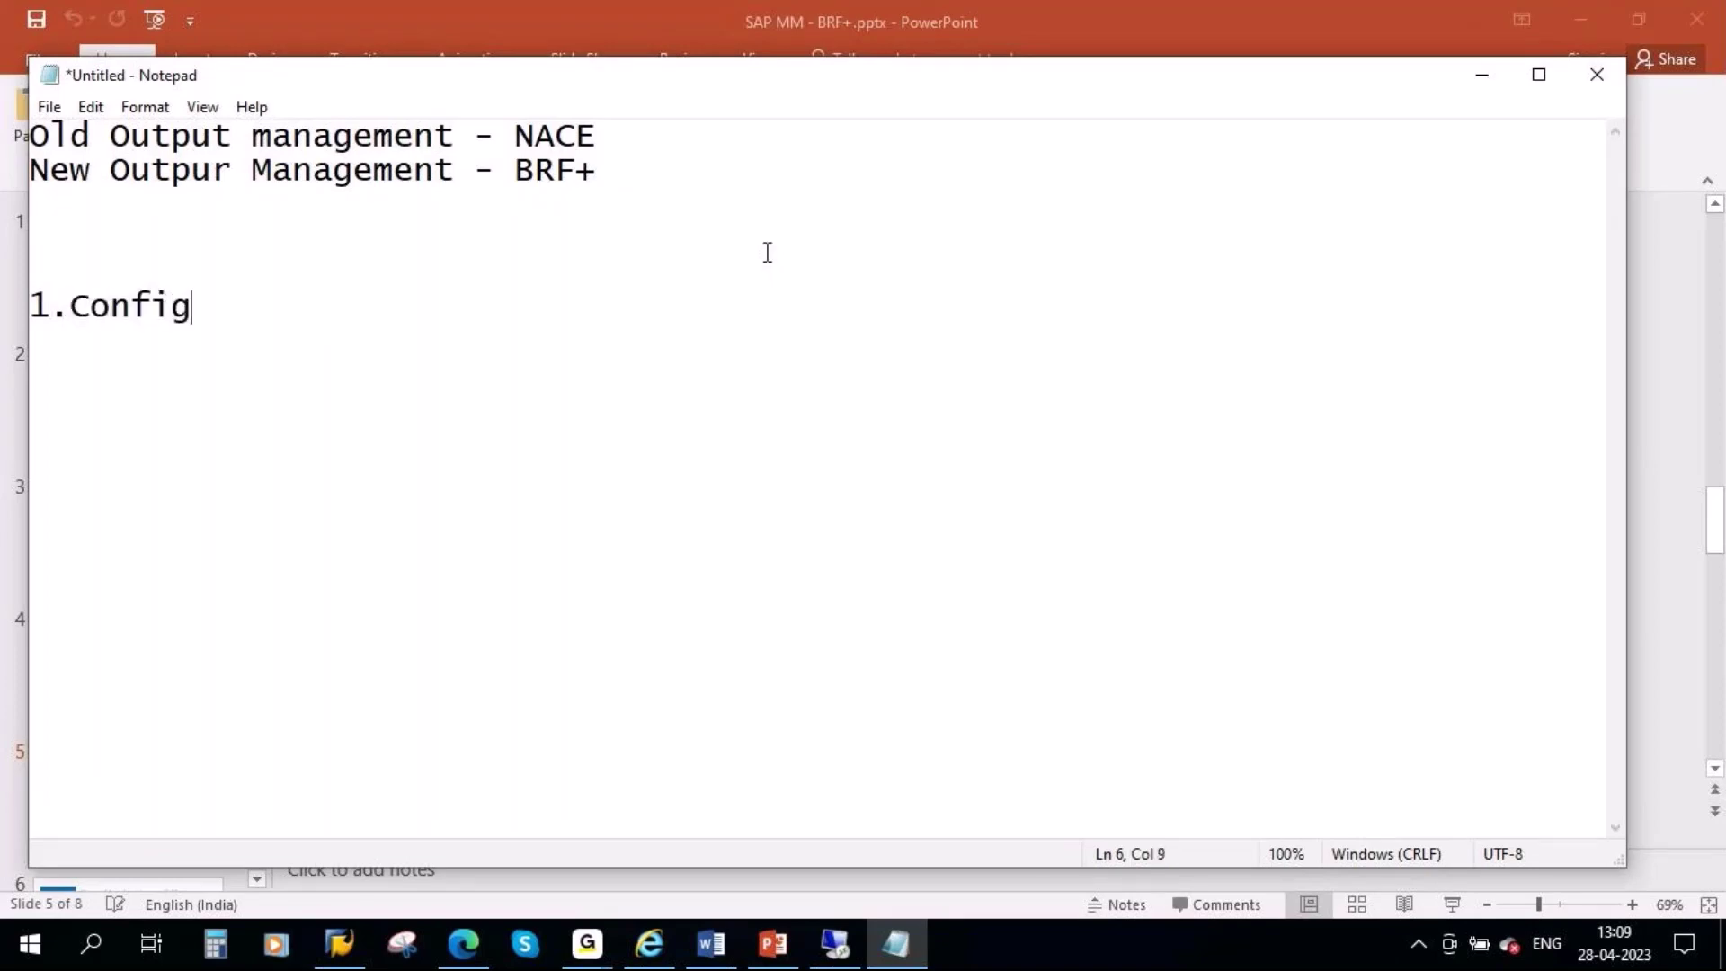
pyautogui.write('uratio')
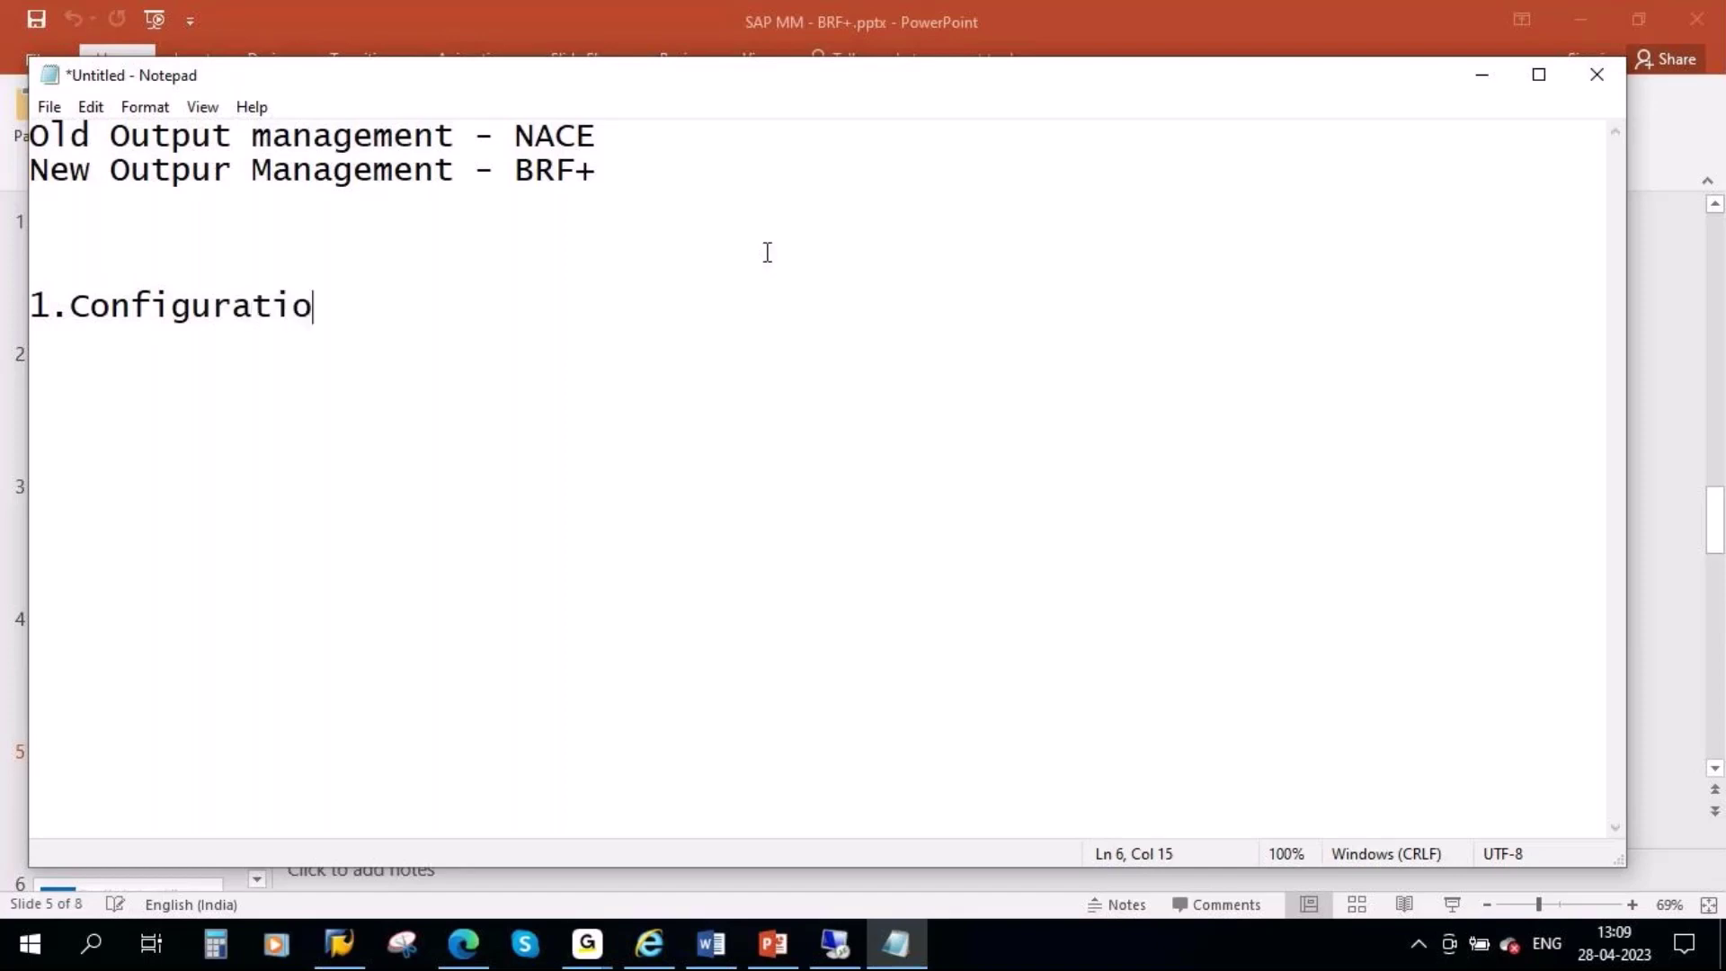
pyautogui.write('n')
pyautogui.press('Return')
pyautogui.write('2.')
pyautogui.press('BackSpace')
pyautogui.write('L')
pyautogui.press('BackSpace')
pyautogui.write('BR')
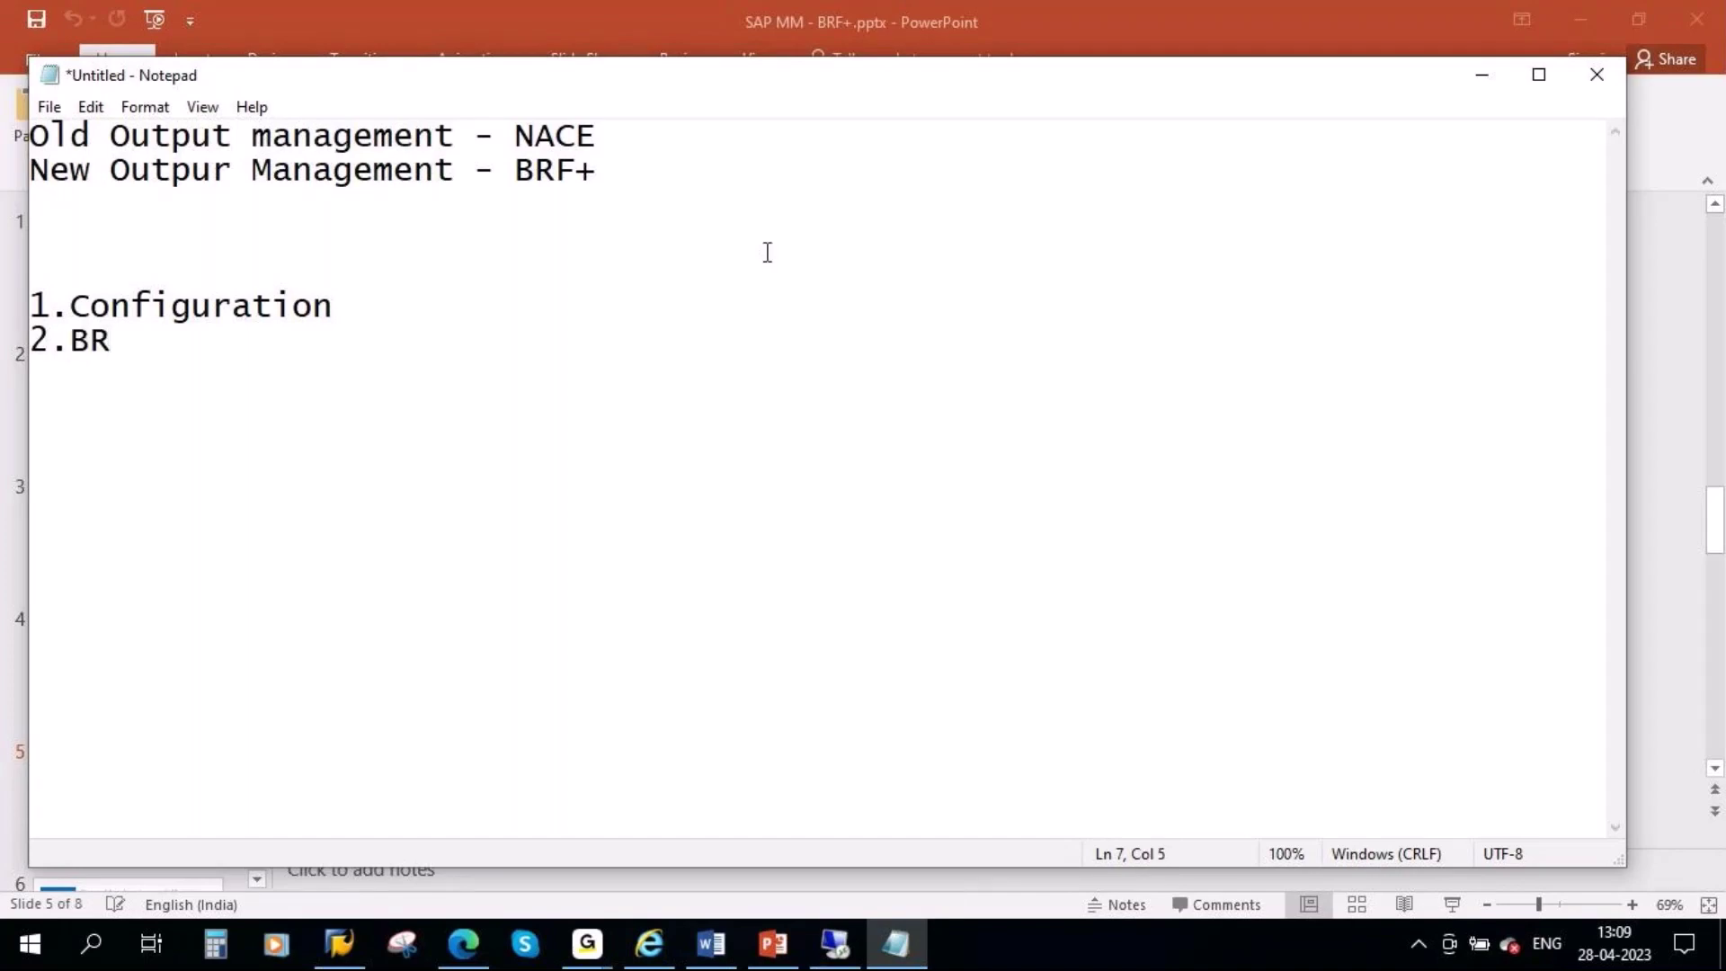
pyautogui.write('F+ (Basi')
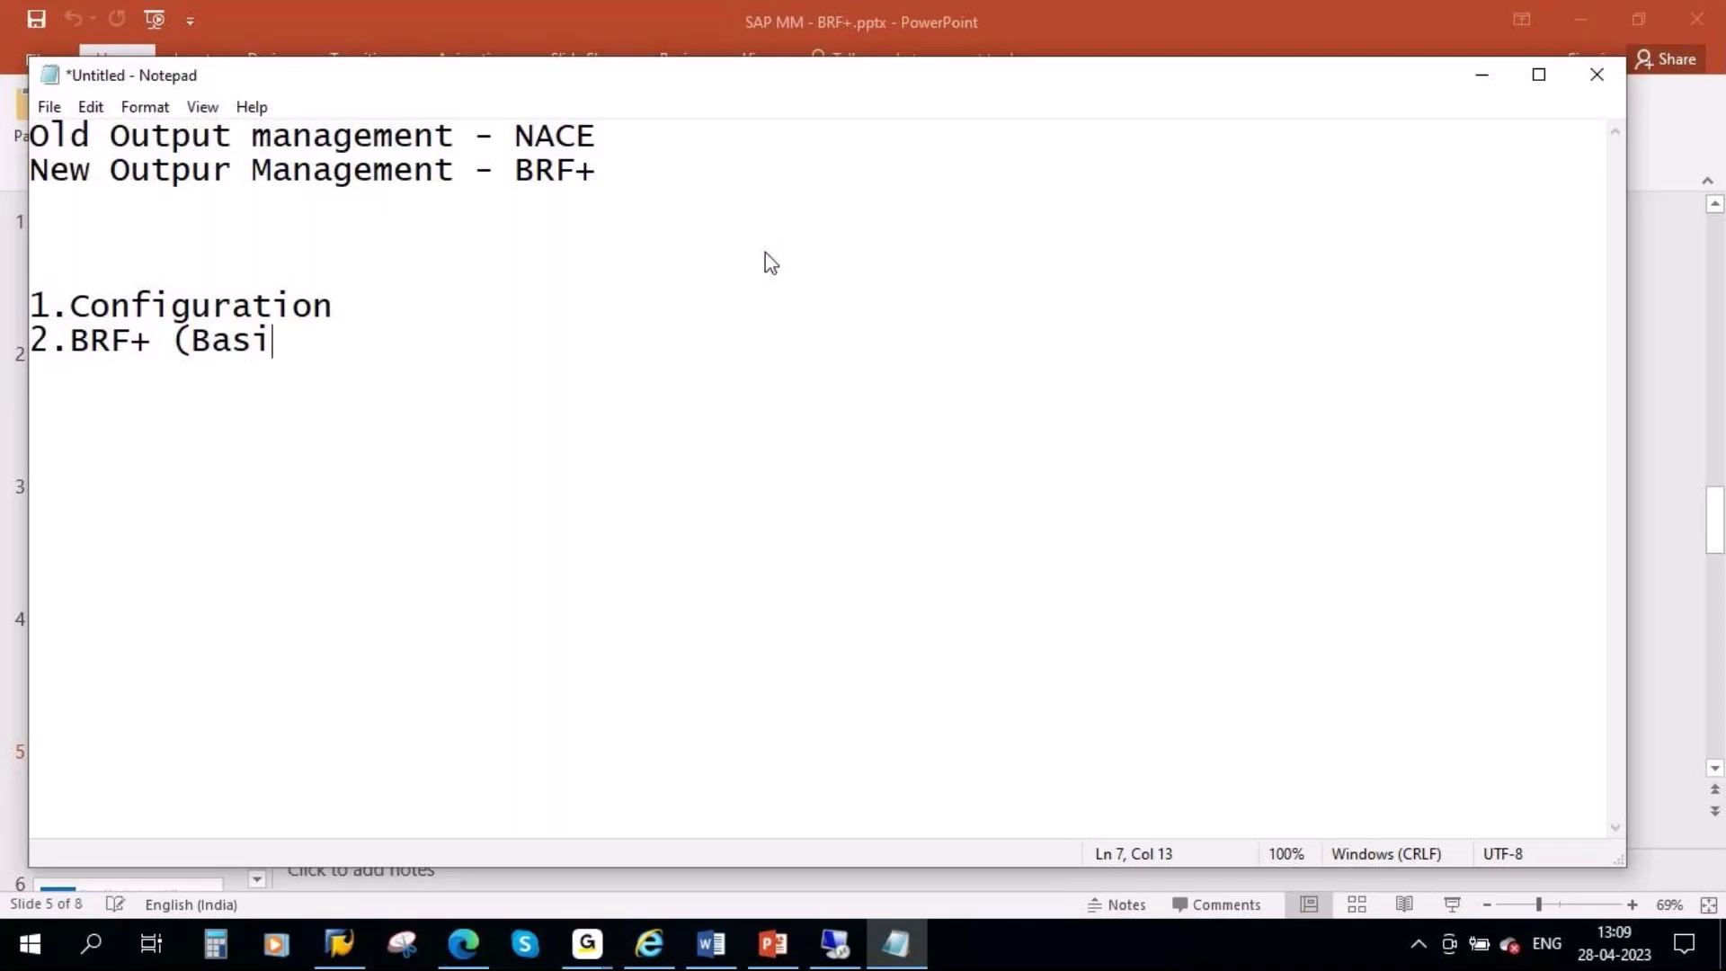
pyautogui.write('s) - one tm')
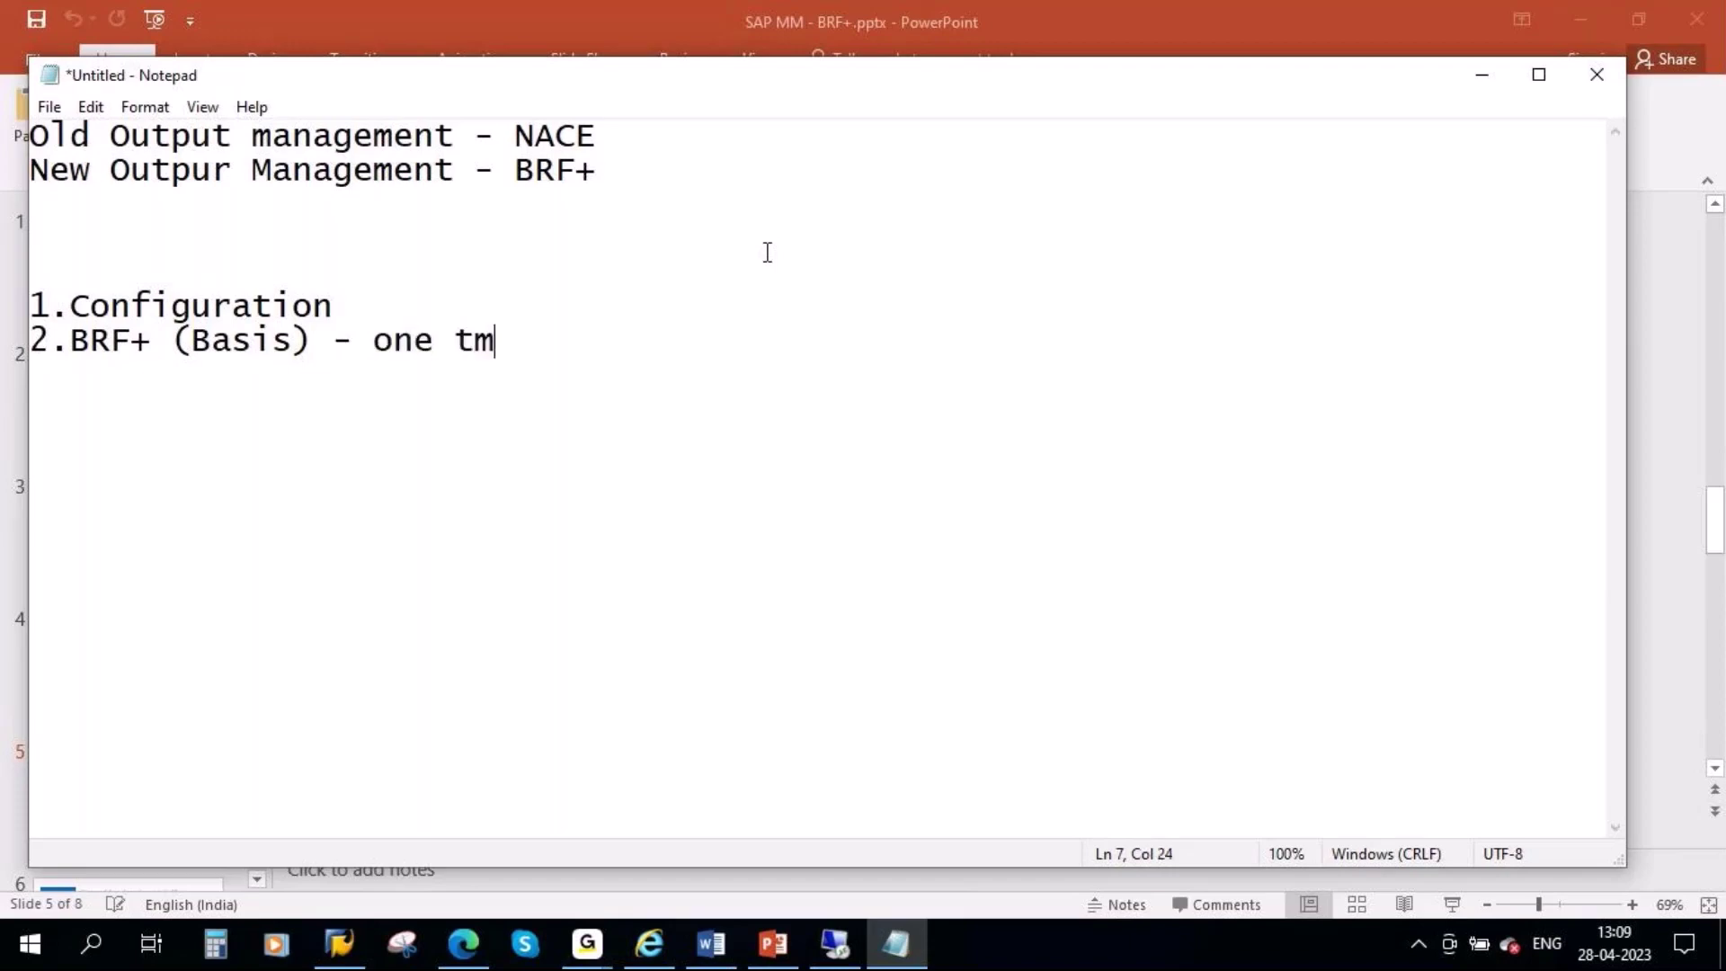
pyautogui.press('BackSpace')
pyautogui.write('ime activity')
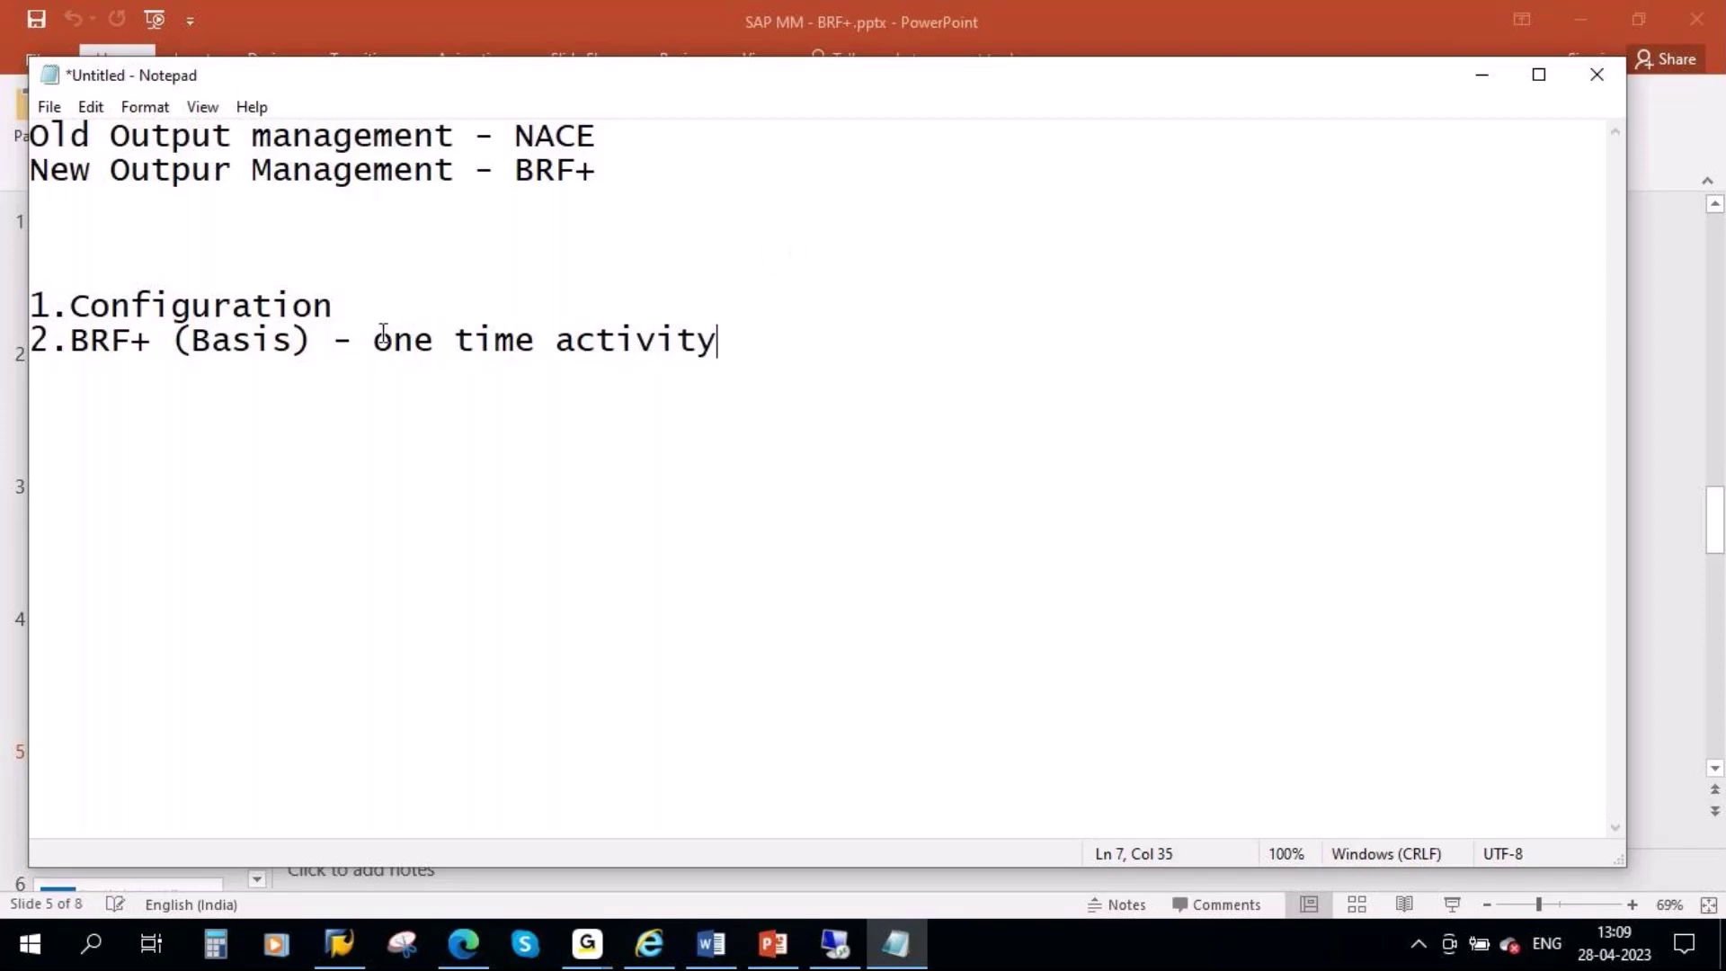
# Append a dash after 1.Configuration and add a third item '3.Set up the Rules - OPD'
pyautogui.click(353, 310)
pyautogui.write('-')
pyautogui.click(712, 339)
pyautogui.press('Return')
pyautogui.write('3.')
pyautogui.press('BackSpace')
pyautogui.write('Set u')
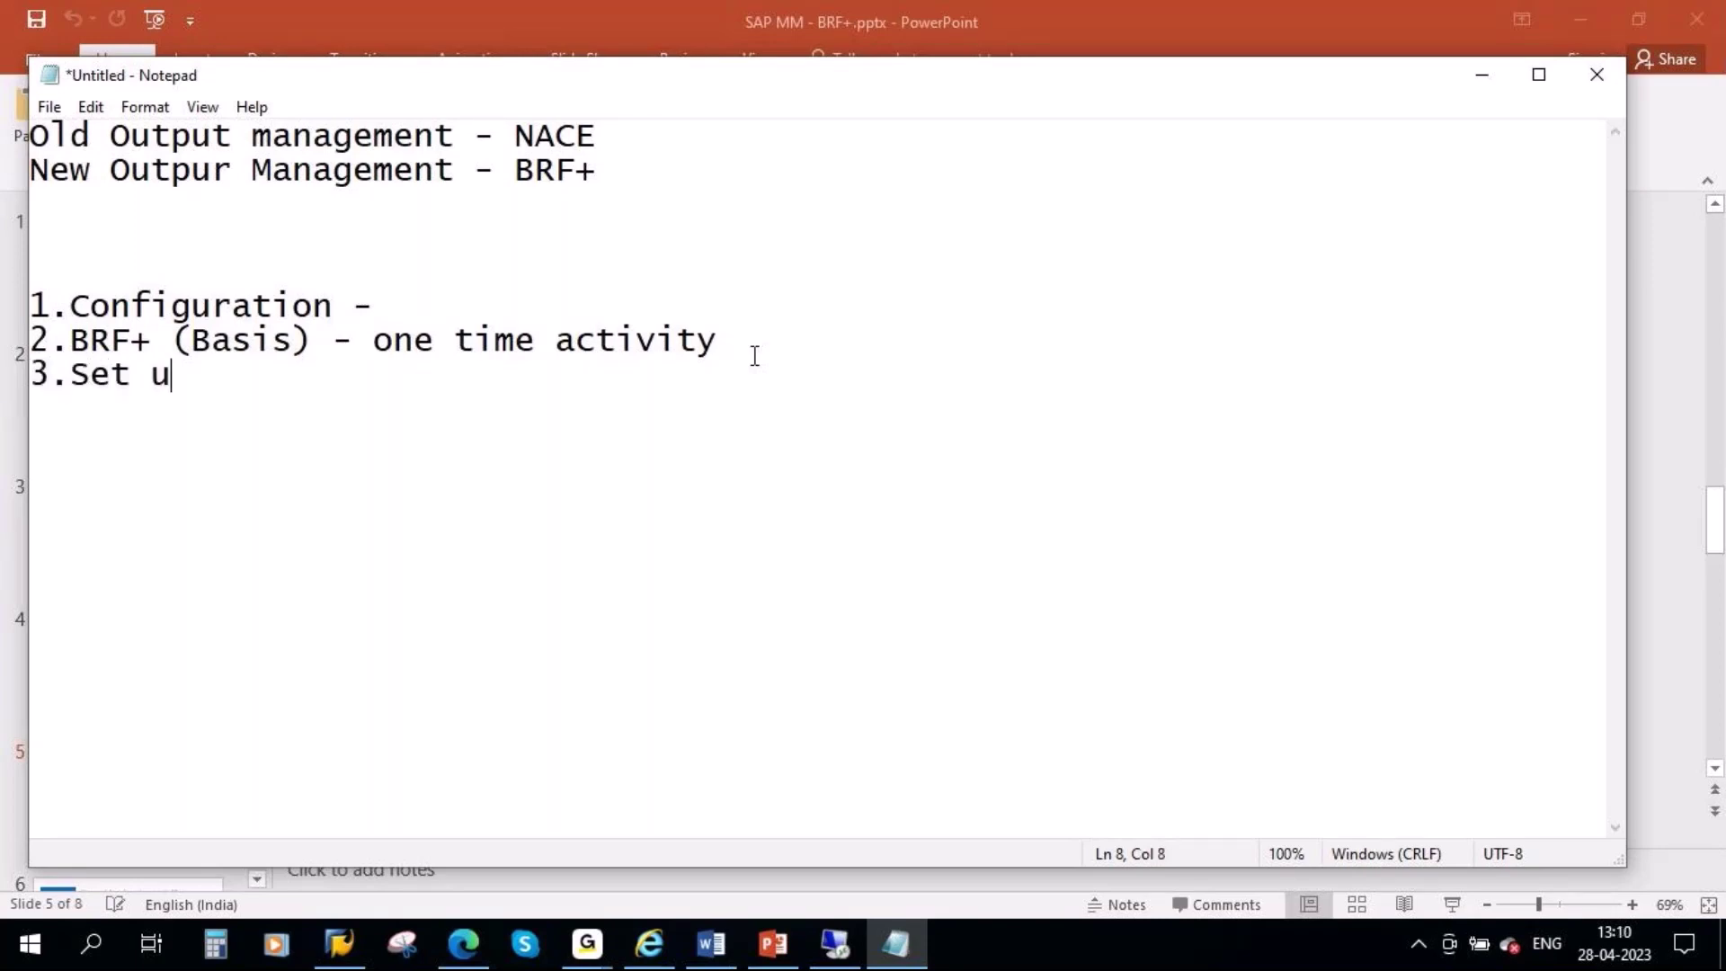
pyautogui.write('p the ')
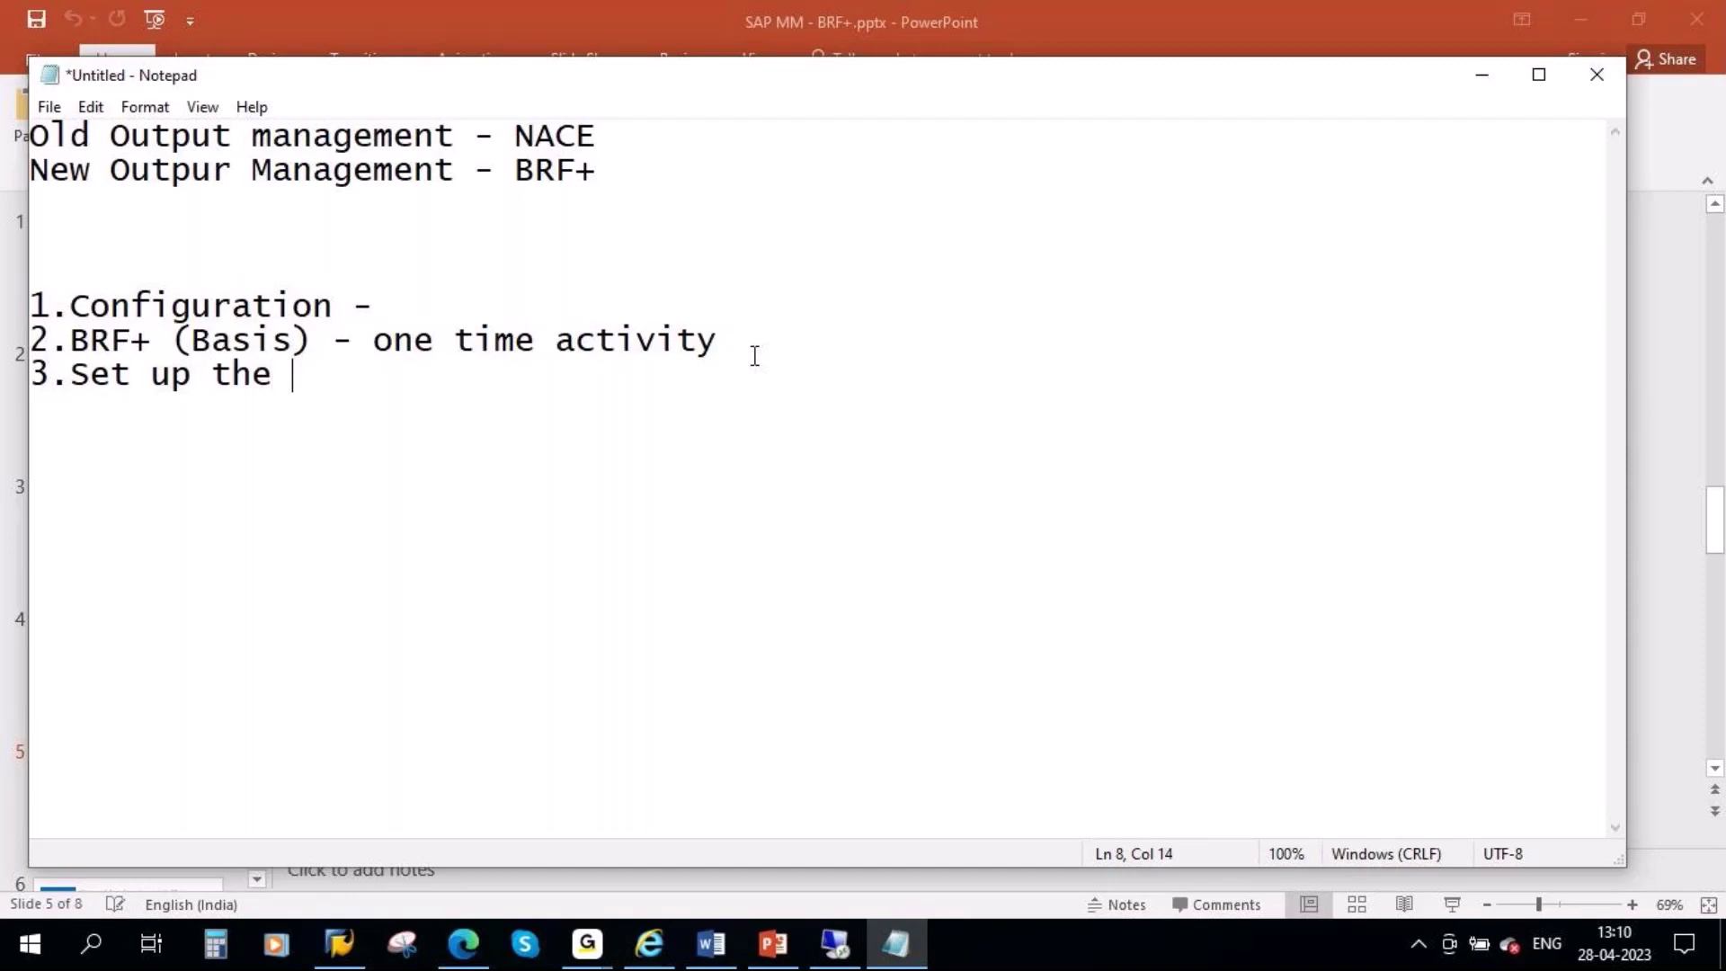
pyautogui.write('Rules ')
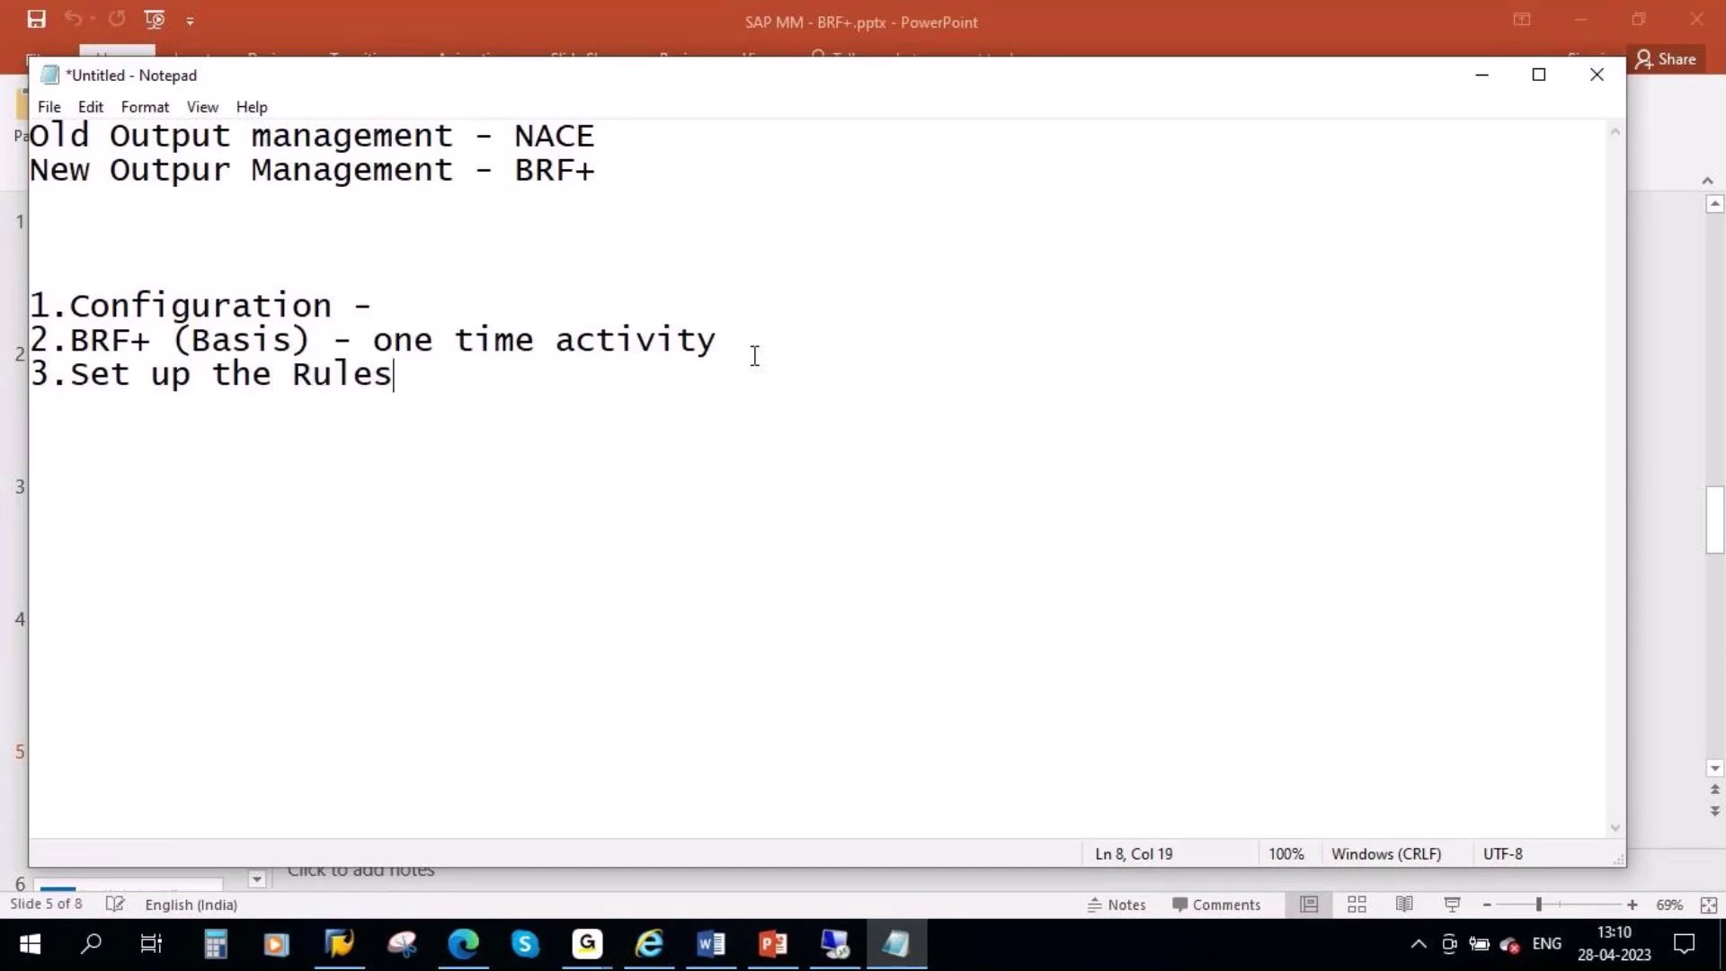
pyautogui.write('- OPD')
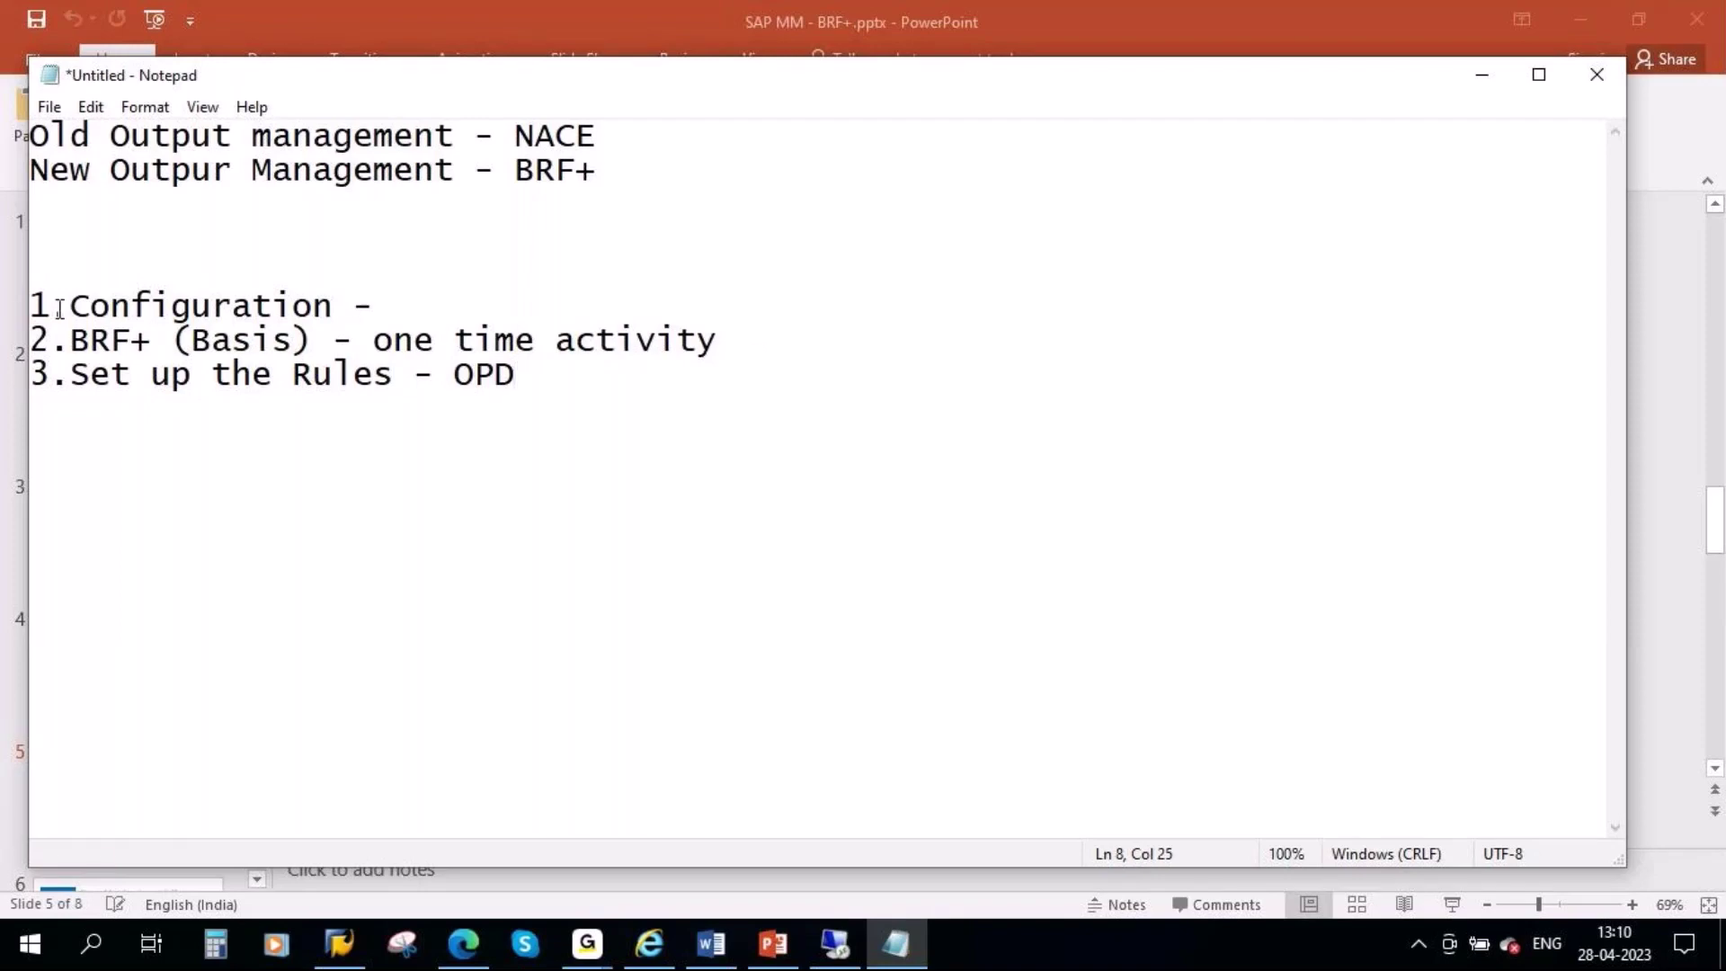
pyautogui.moveTo(42, 299); pyautogui.dragTo(494, 435)
pyautogui.click(443, 447)
pyautogui.moveTo(605, 169); pyautogui.dragTo(30, 171)
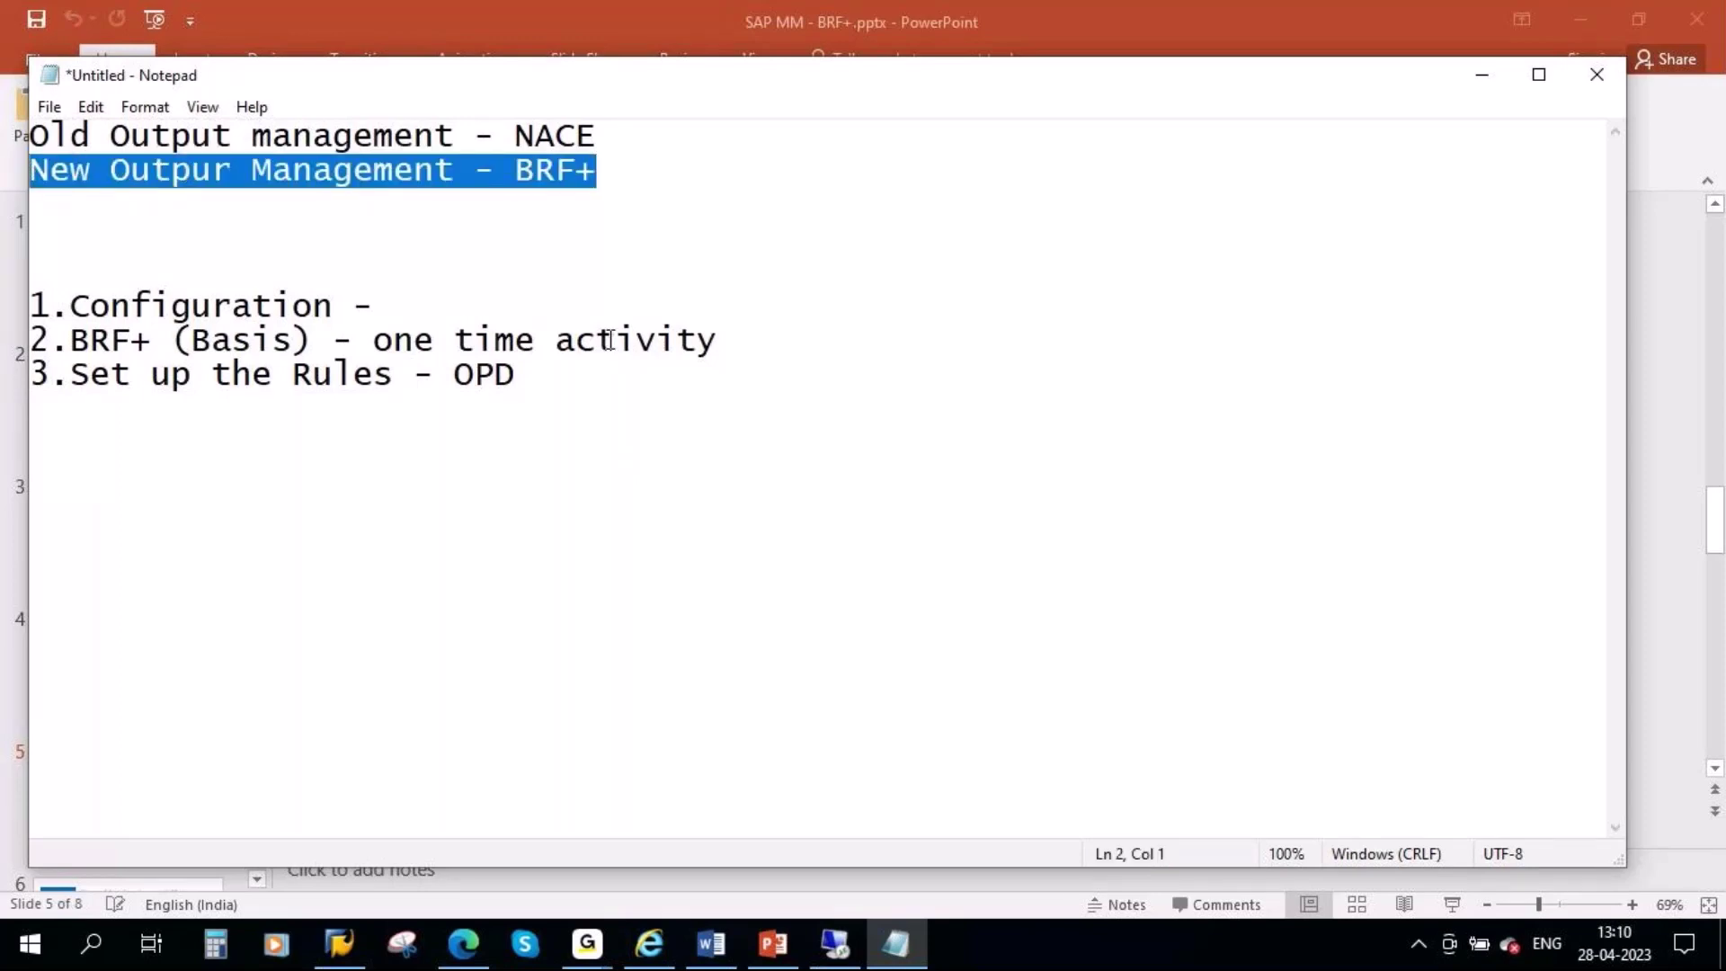
pyautogui.click(598, 135)
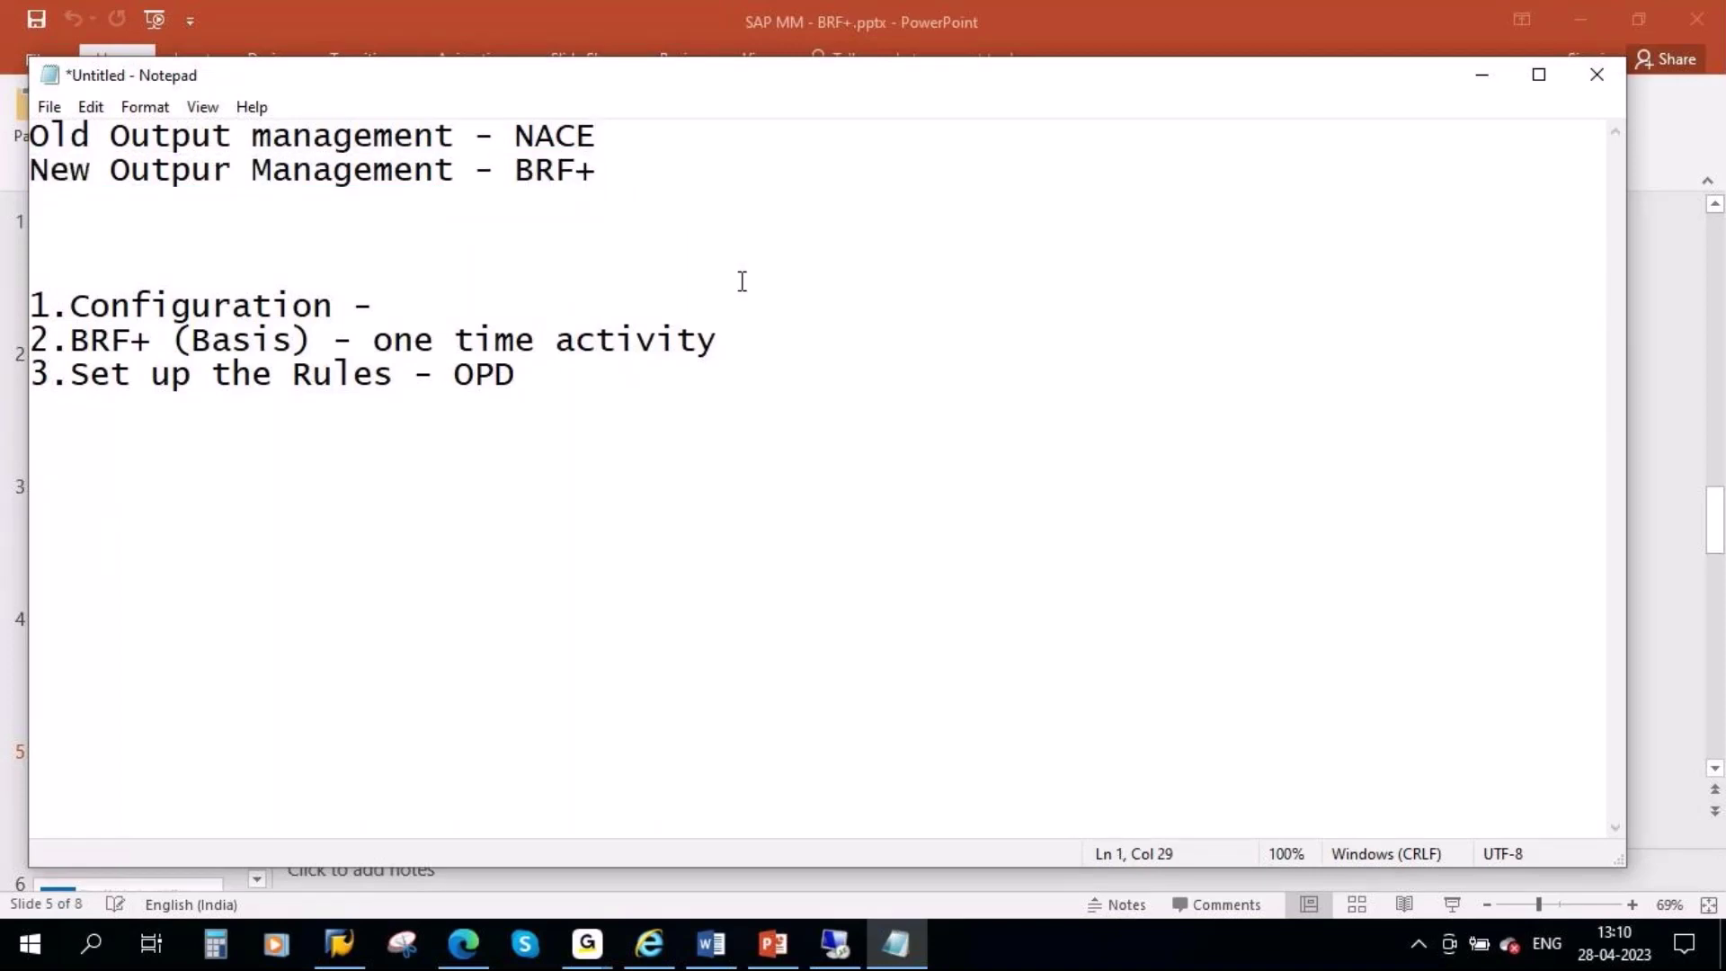
# Log on to the s4hana system from SAP Logon with the saved user
pyautogui.click(835, 944)
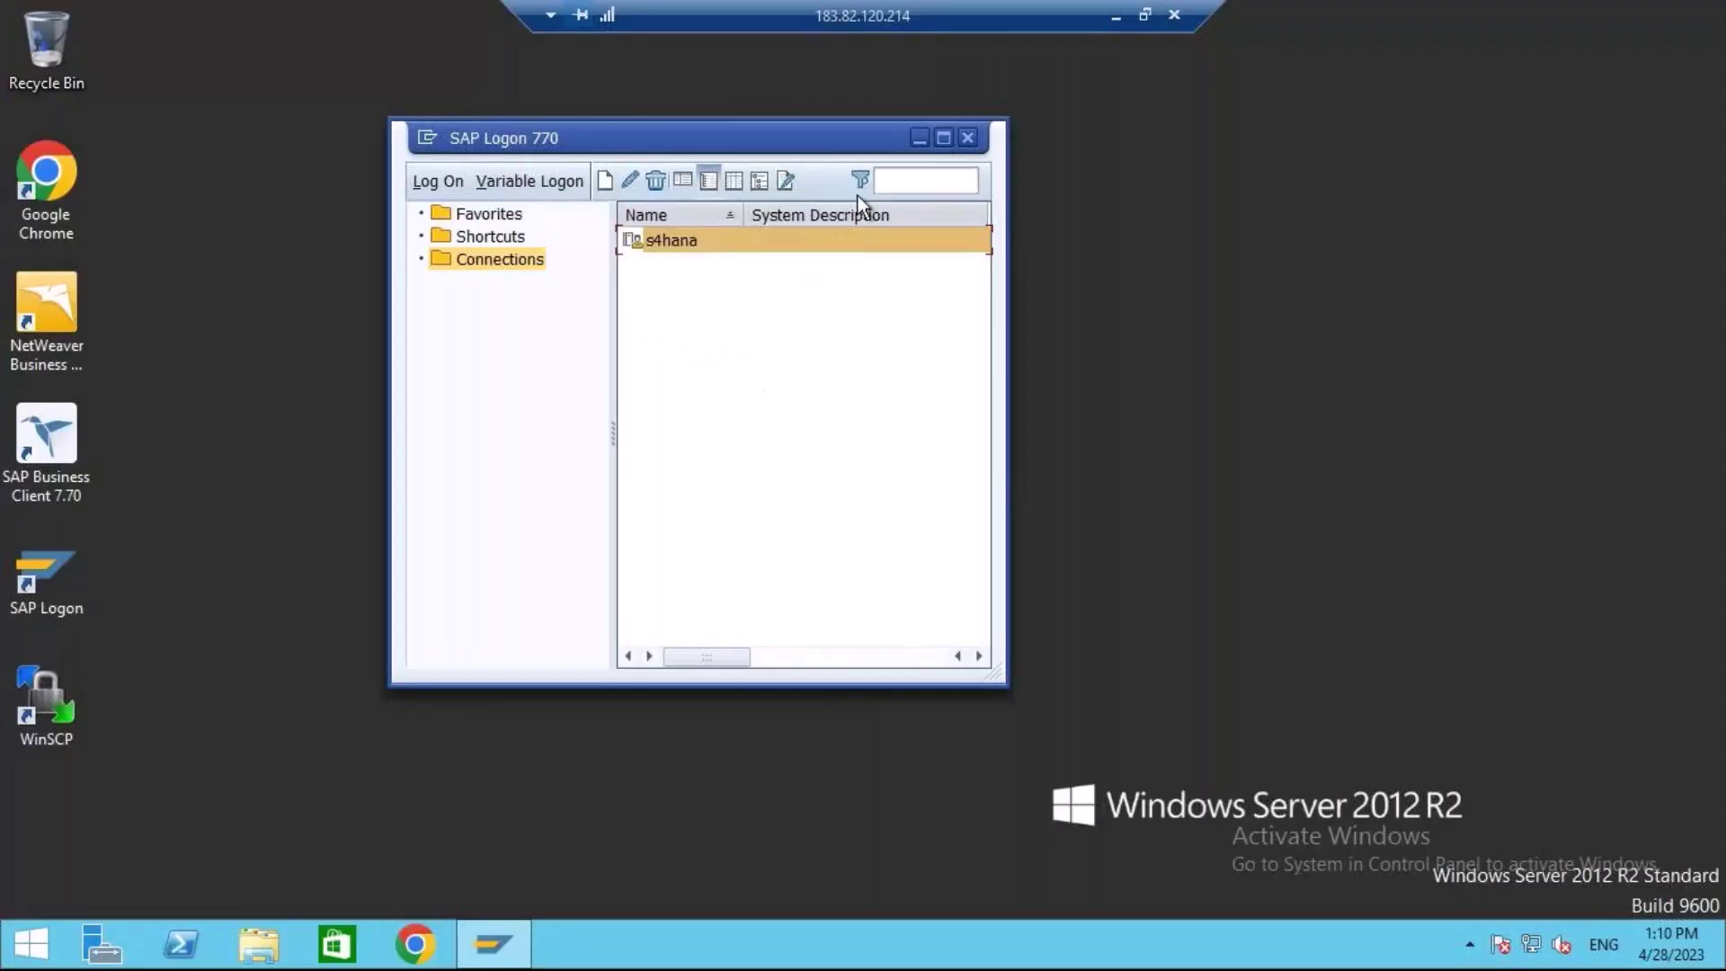
pyautogui.doubleClick(678, 239)
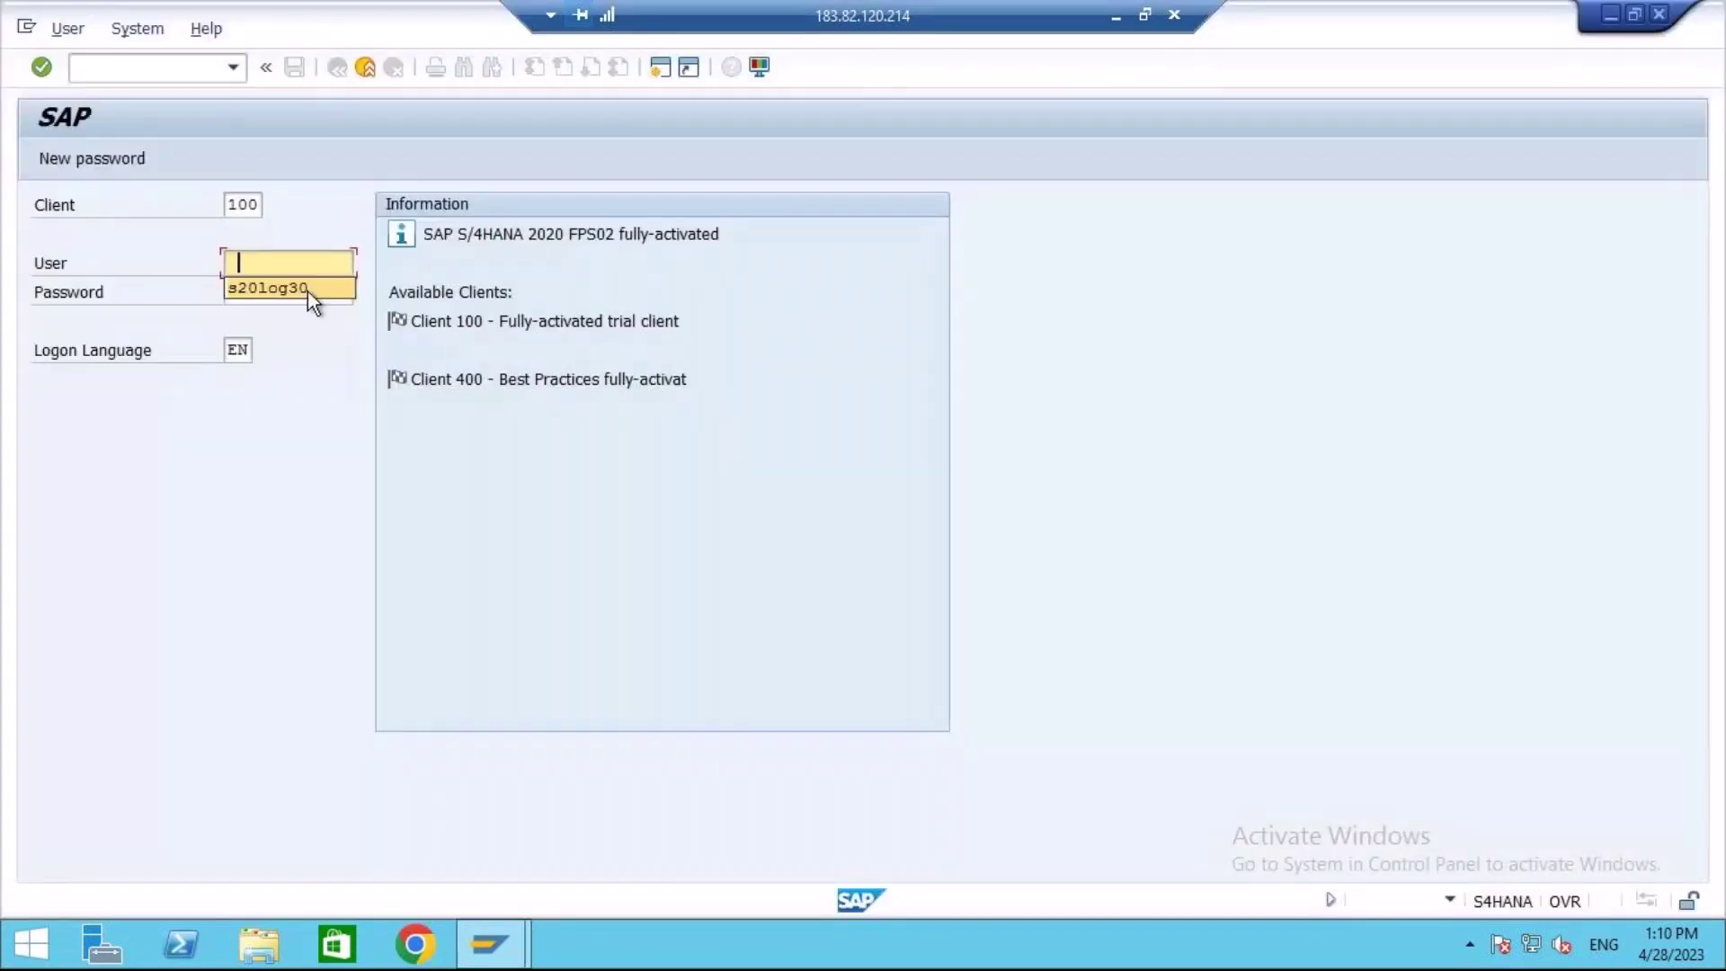
pyautogui.click(270, 292)
pyautogui.press('Tab')
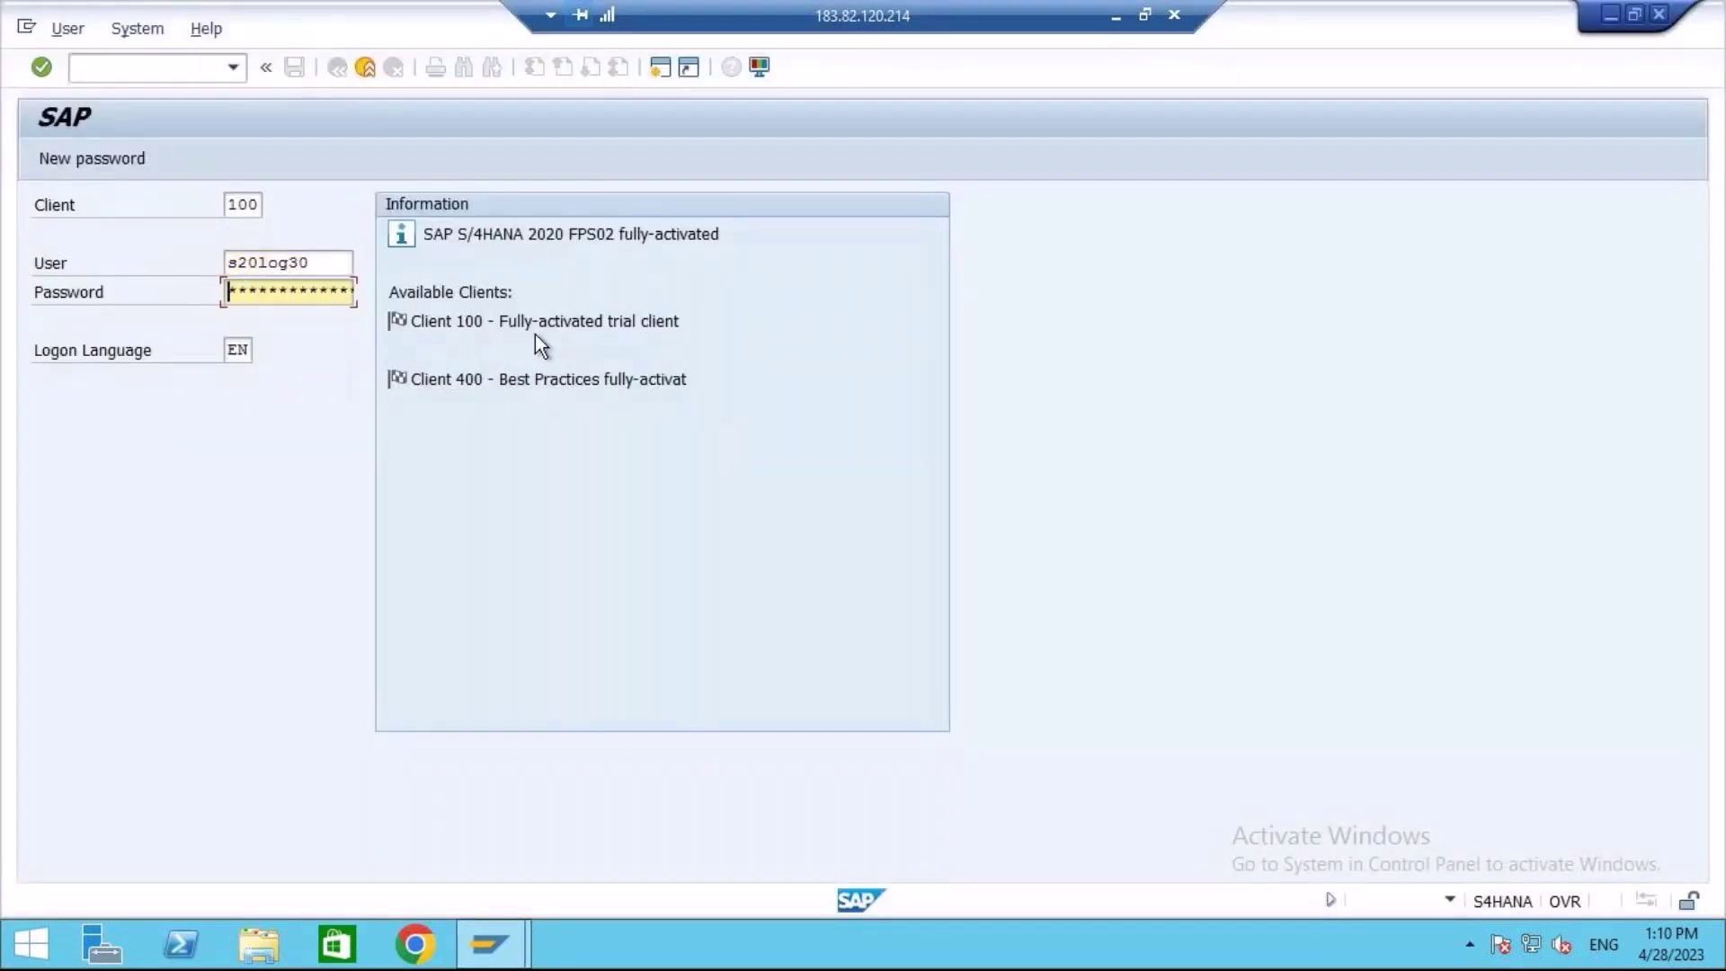
pyautogui.press('Right')
pyautogui.press('Right')
pyautogui.press('Right')
pyautogui.press('Right')
pyautogui.press('Right')
pyautogui.press('Right')
pyautogui.press('Right')
pyautogui.press('Right')
pyautogui.press('Return')
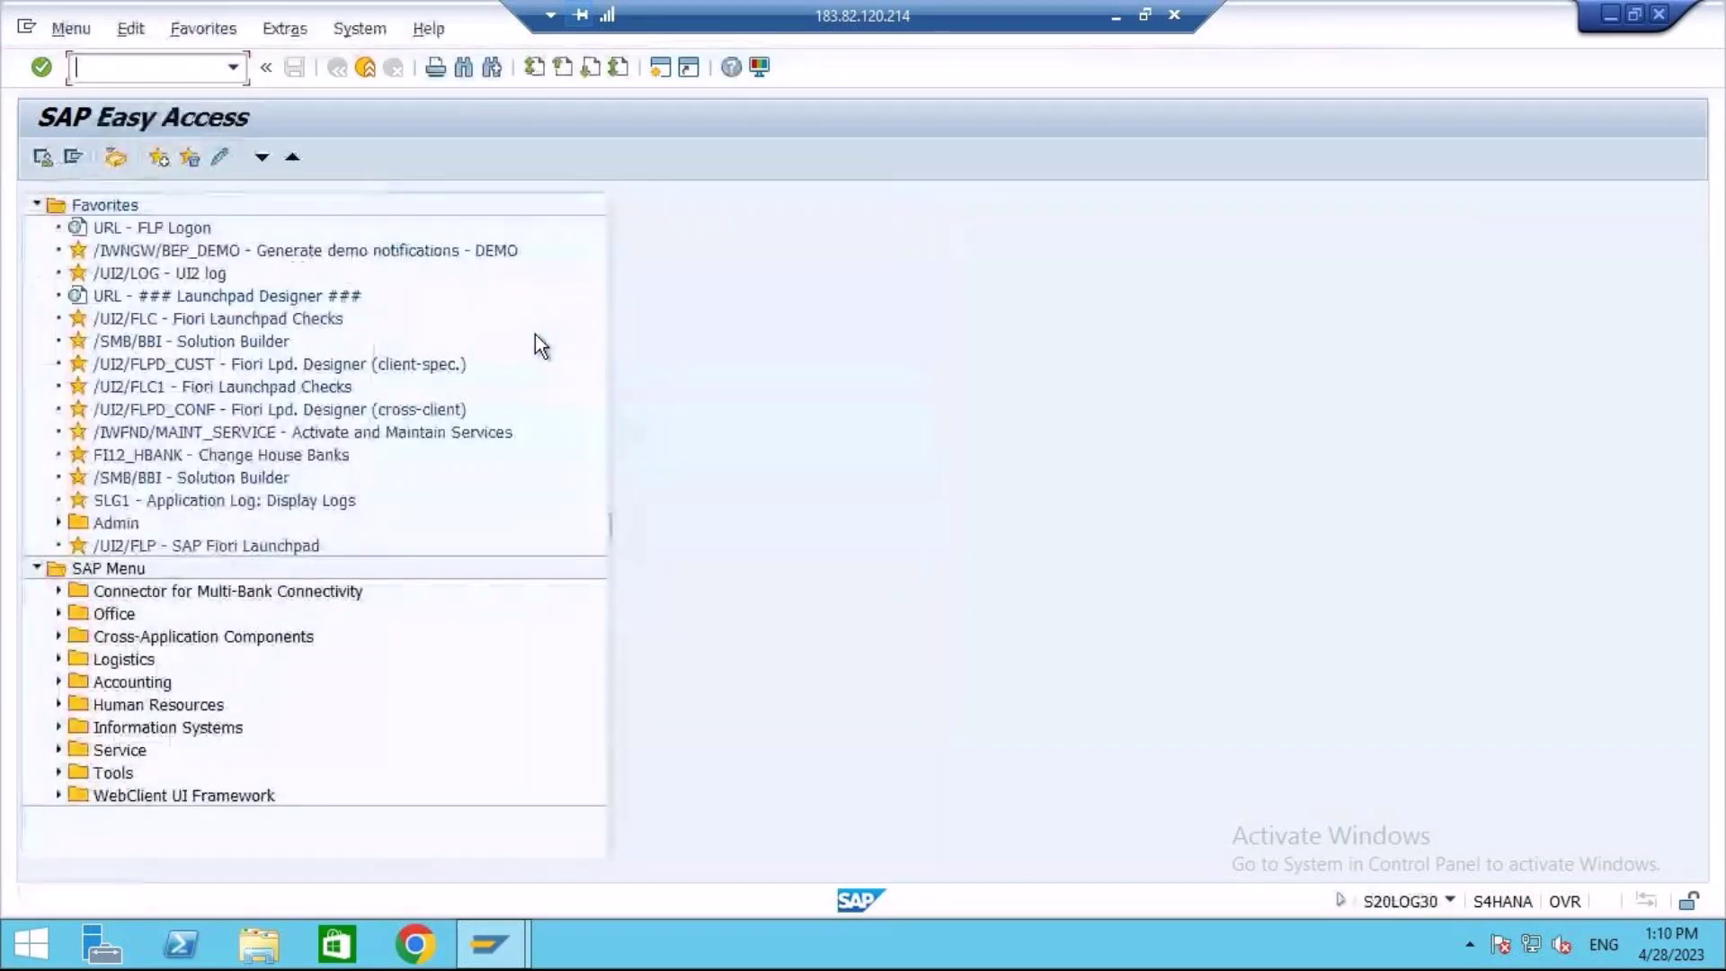
# Run NACE, view purchase order application EF's procedures RMBEF1 and RMBEF2, then go back
pyautogui.write('NACE')
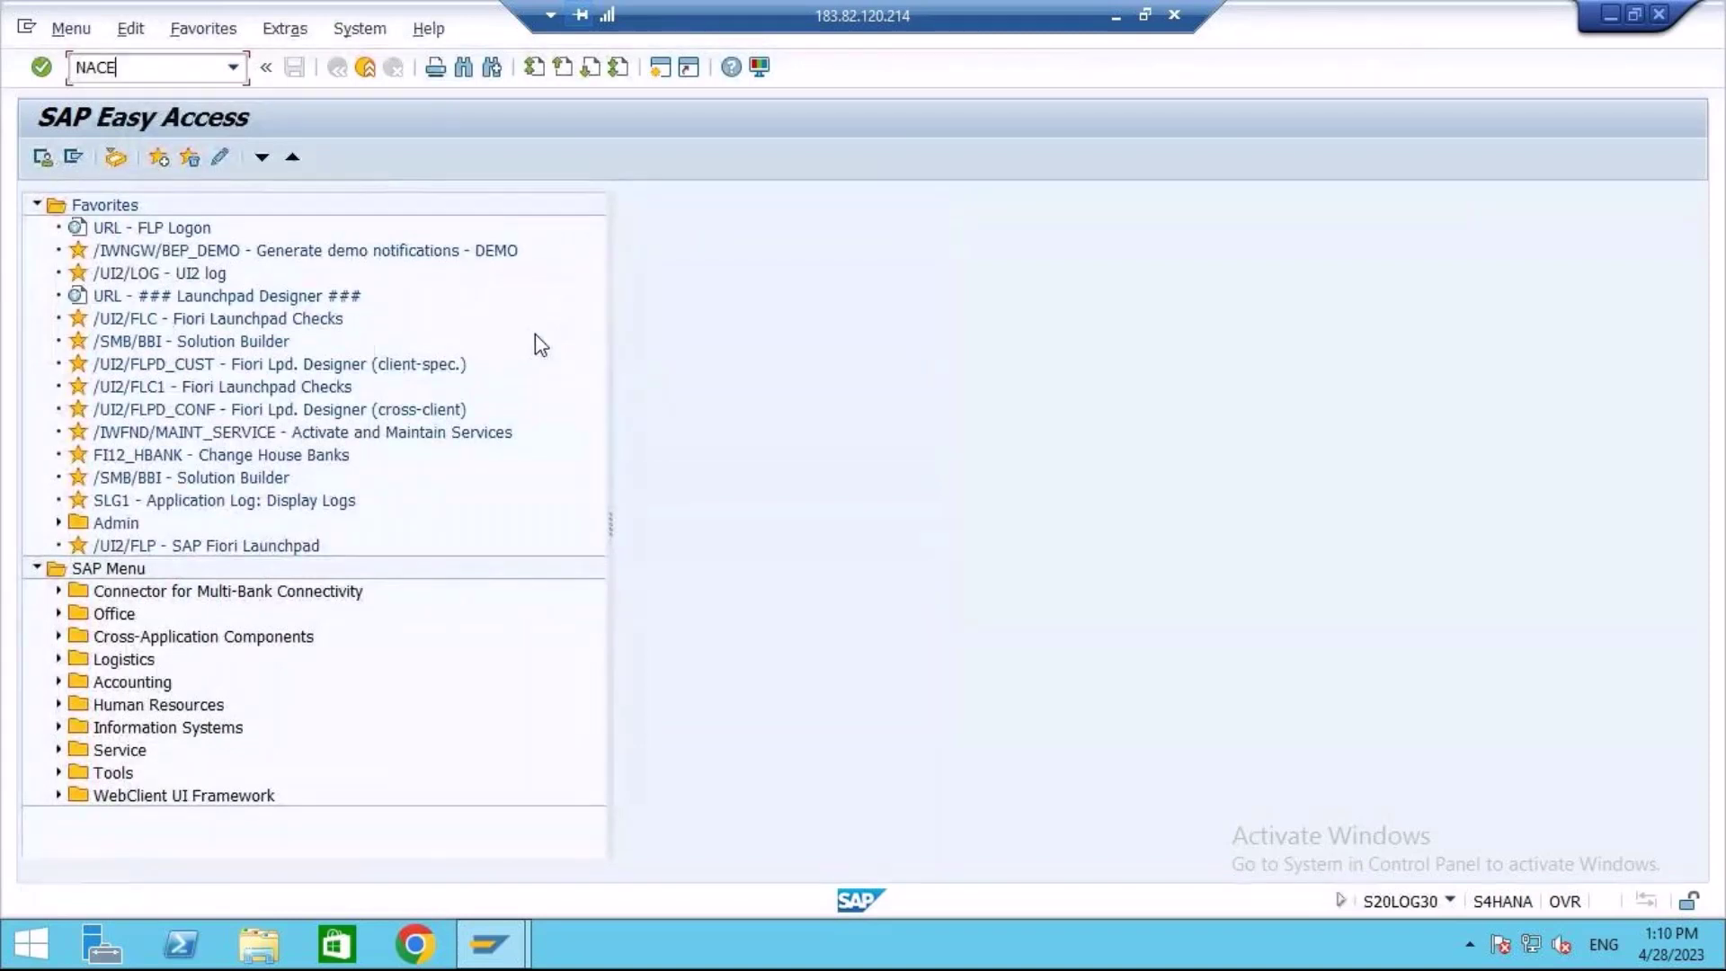
pyautogui.press('Return')
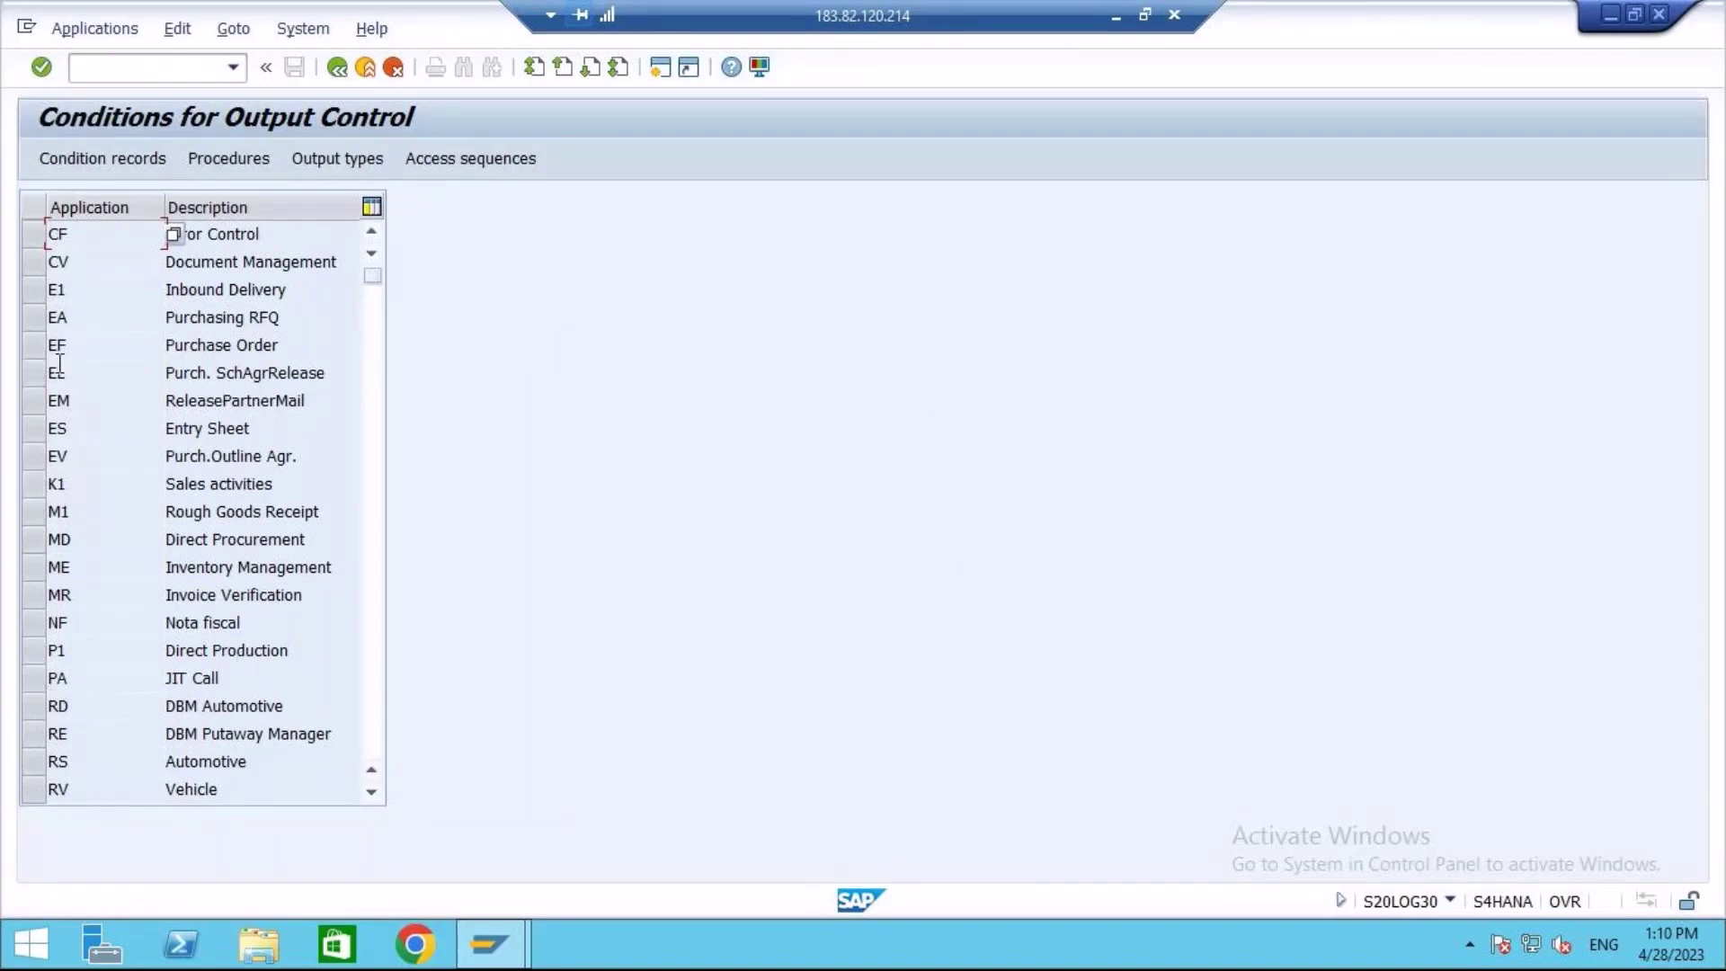
pyautogui.click(31, 344)
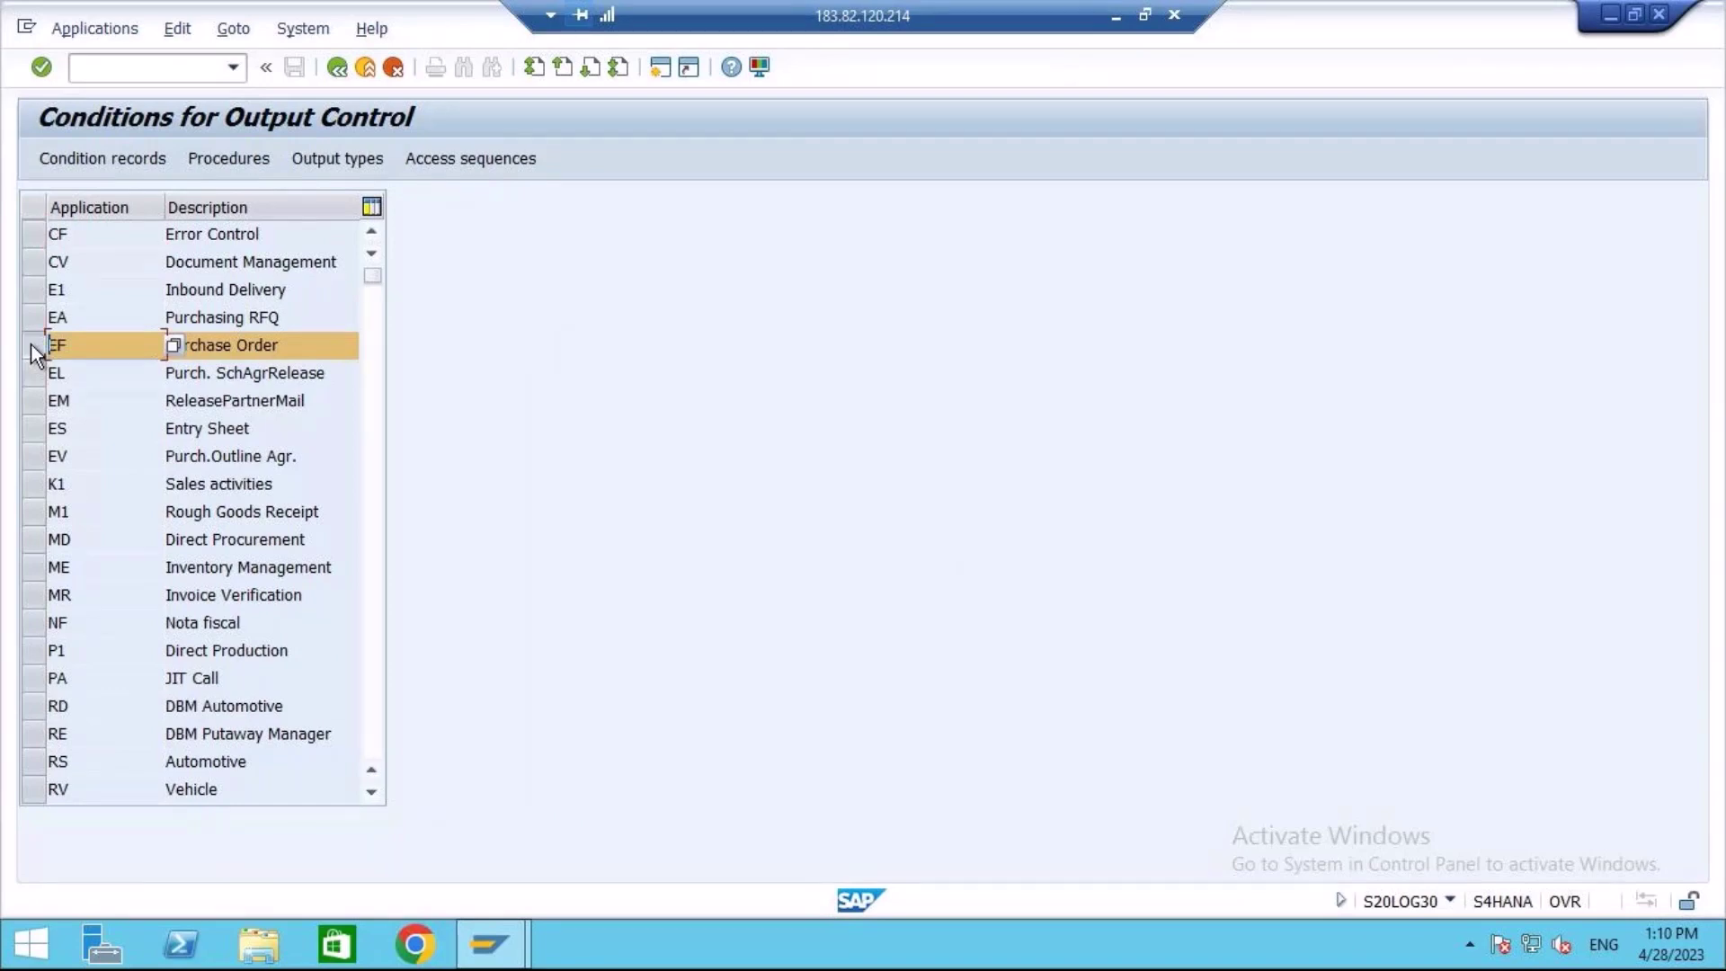
pyautogui.click(232, 159)
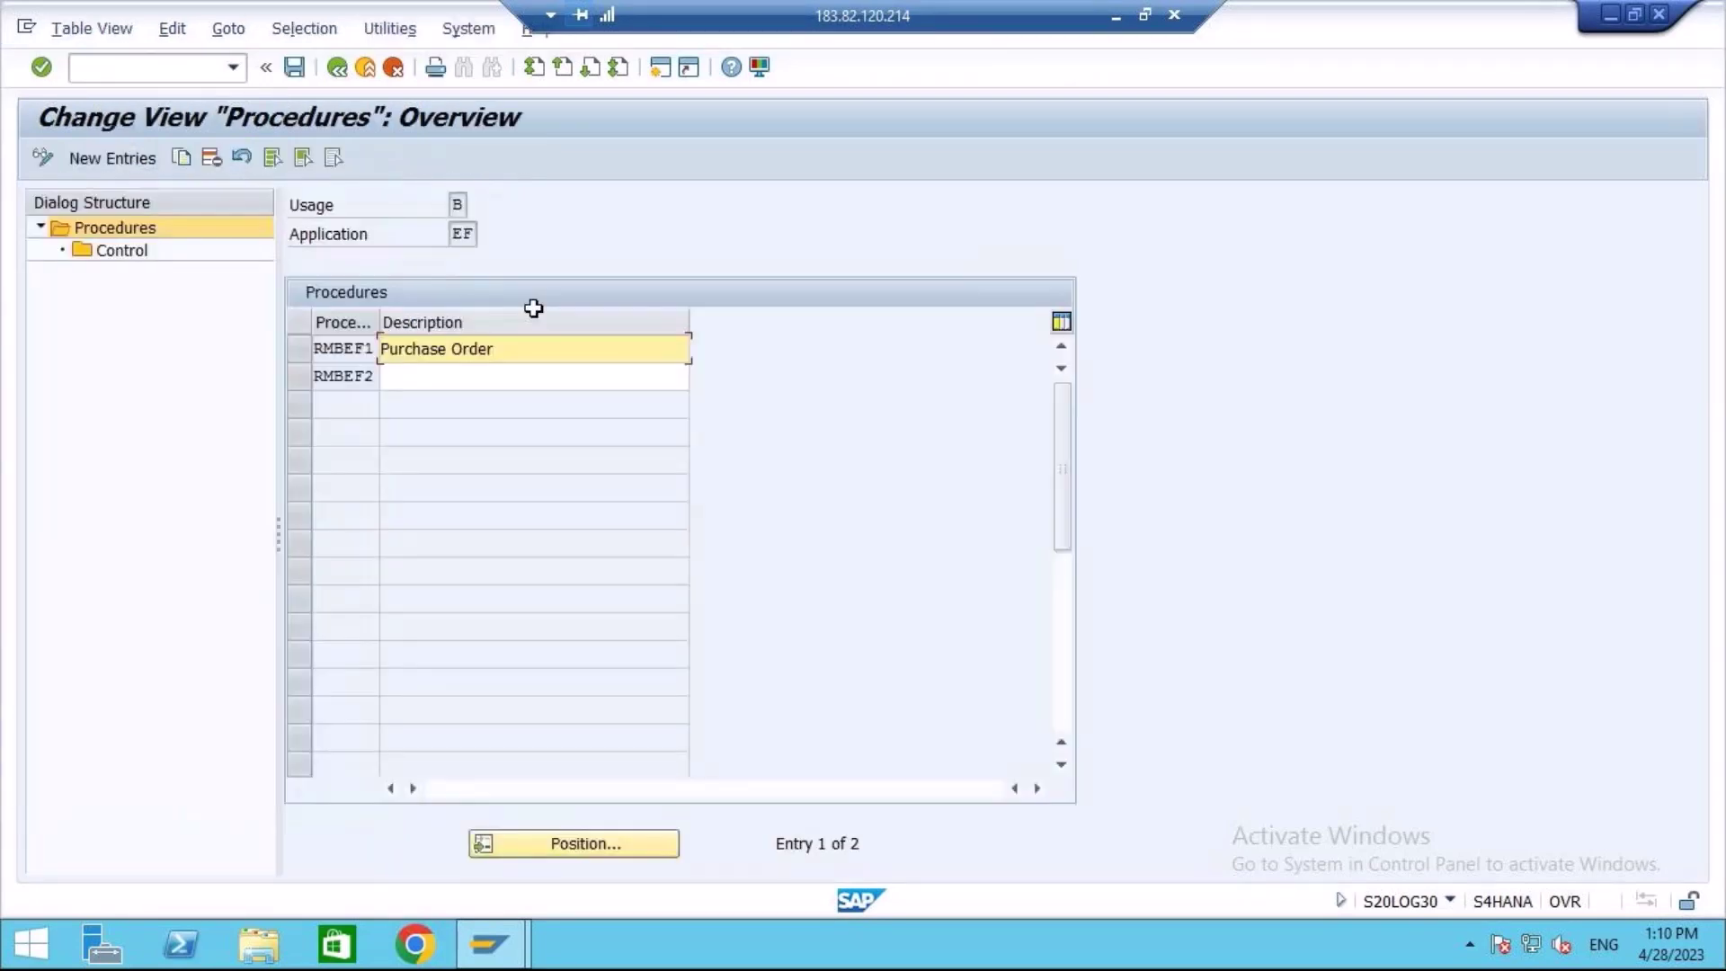
pyautogui.moveTo(504, 349); pyautogui.dragTo(299, 356)
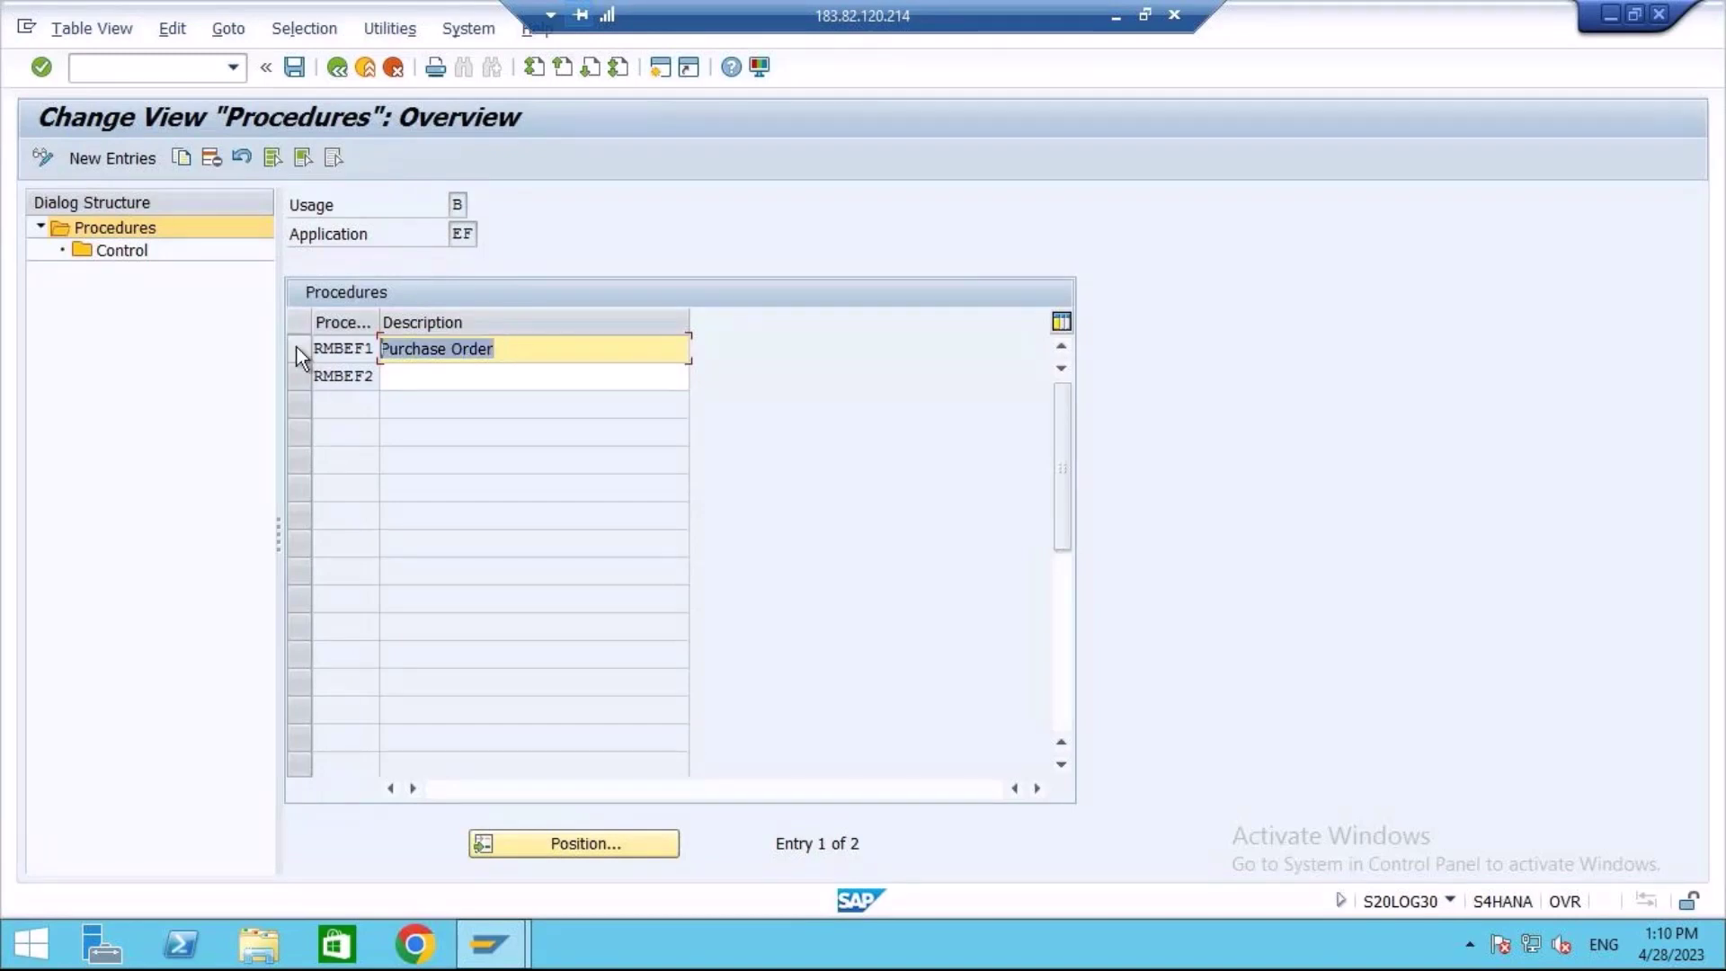
pyautogui.click(298, 349)
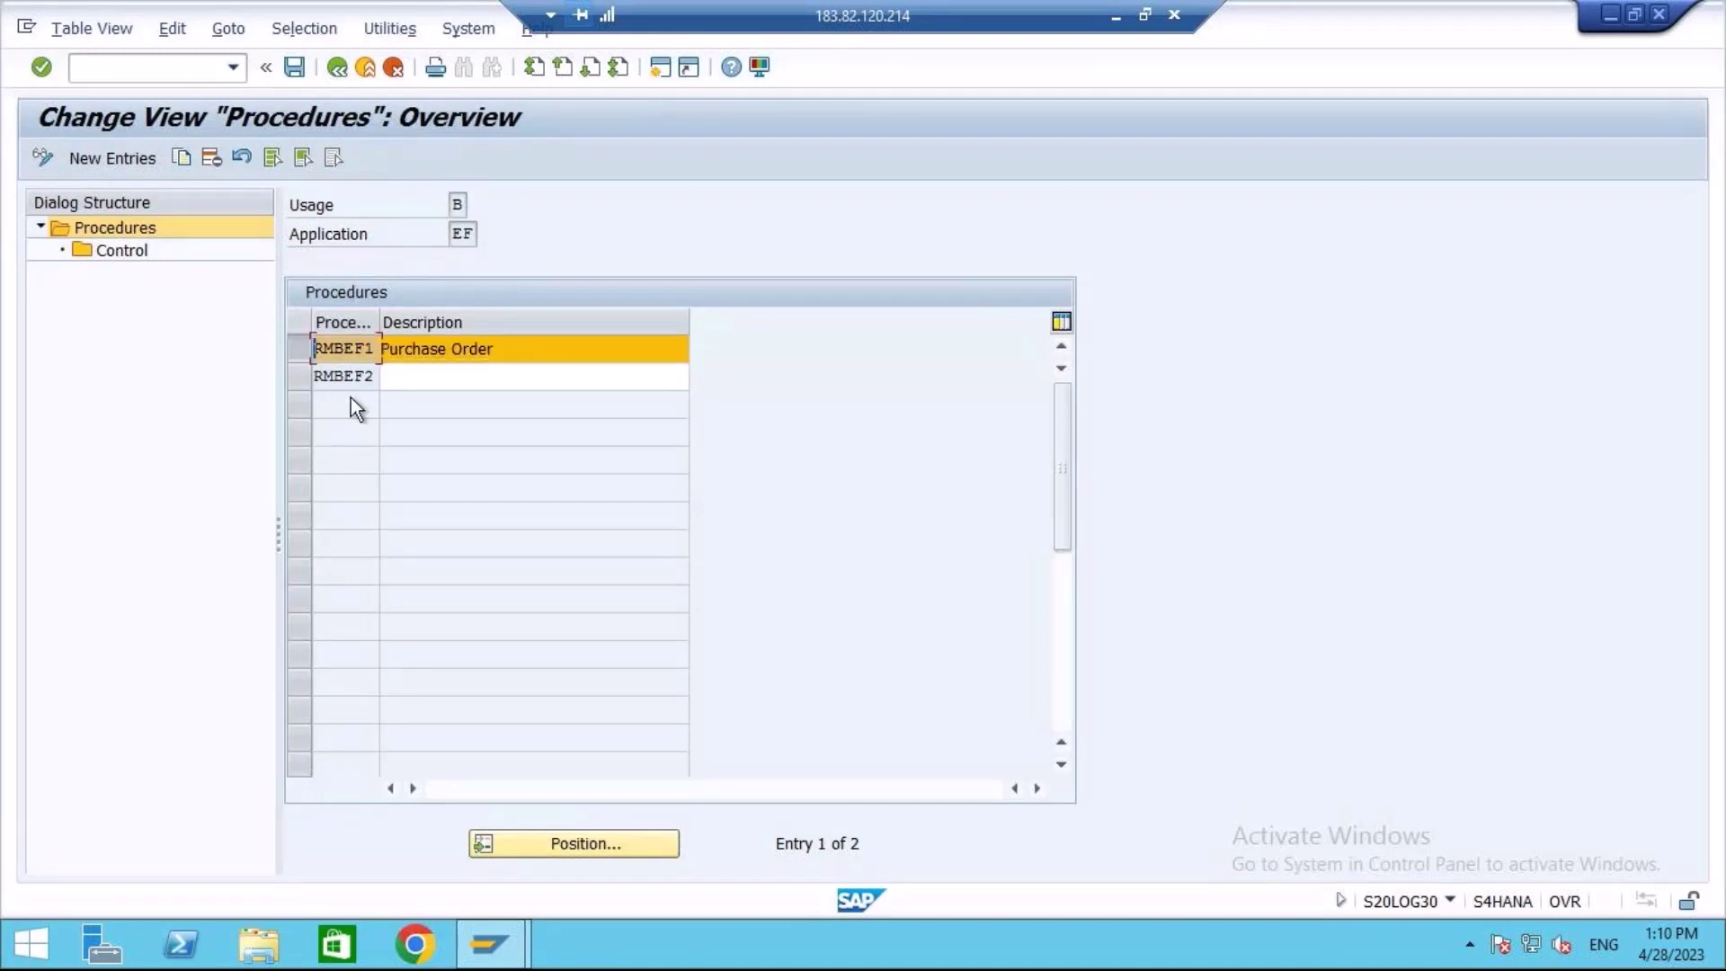
pyautogui.click(338, 75)
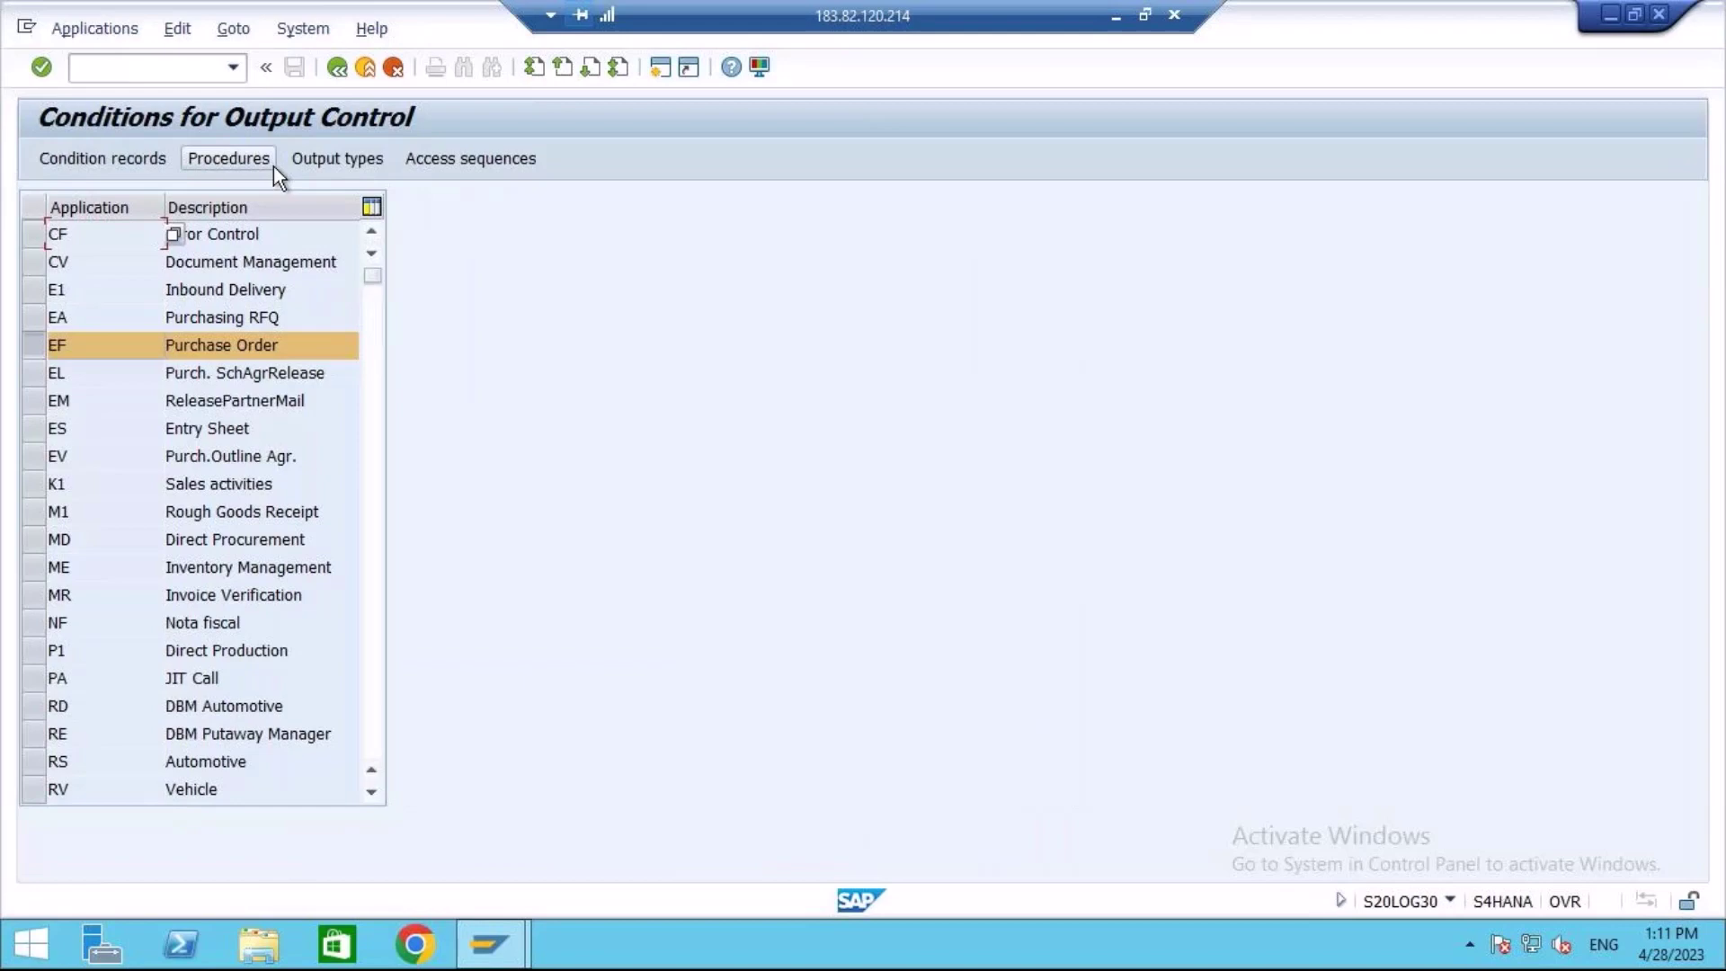
# List the EF purchase order output types and select NEU
pyautogui.click(338, 160)
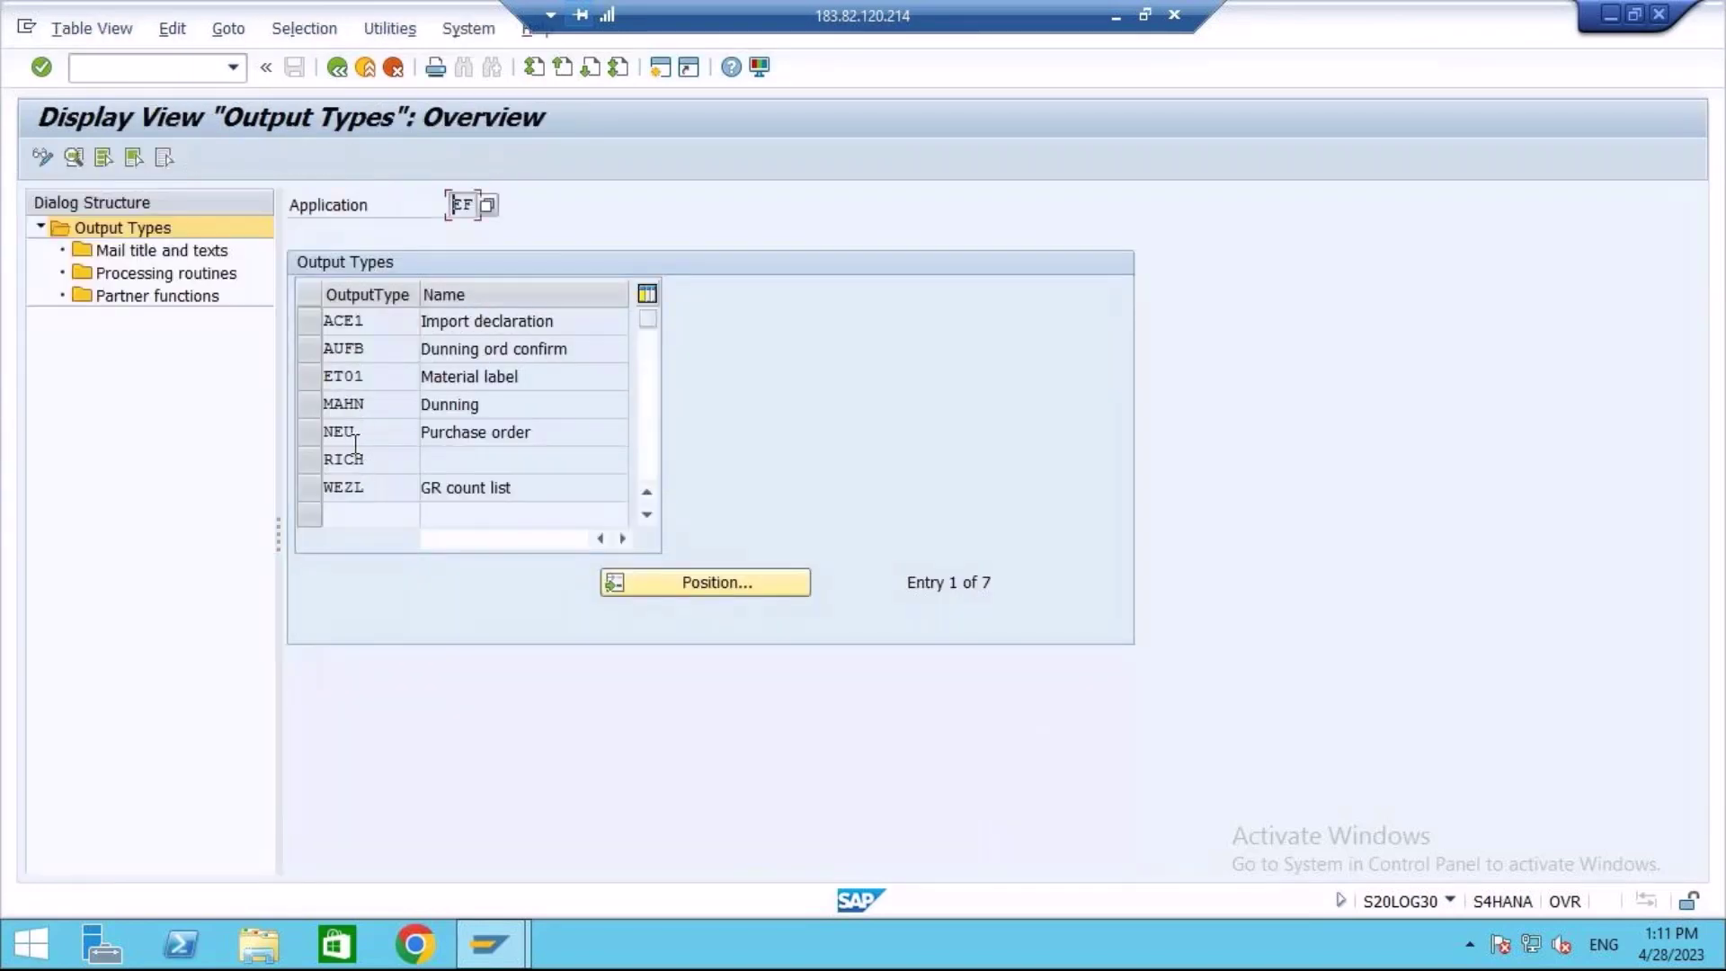
pyautogui.doubleClick(356, 439)
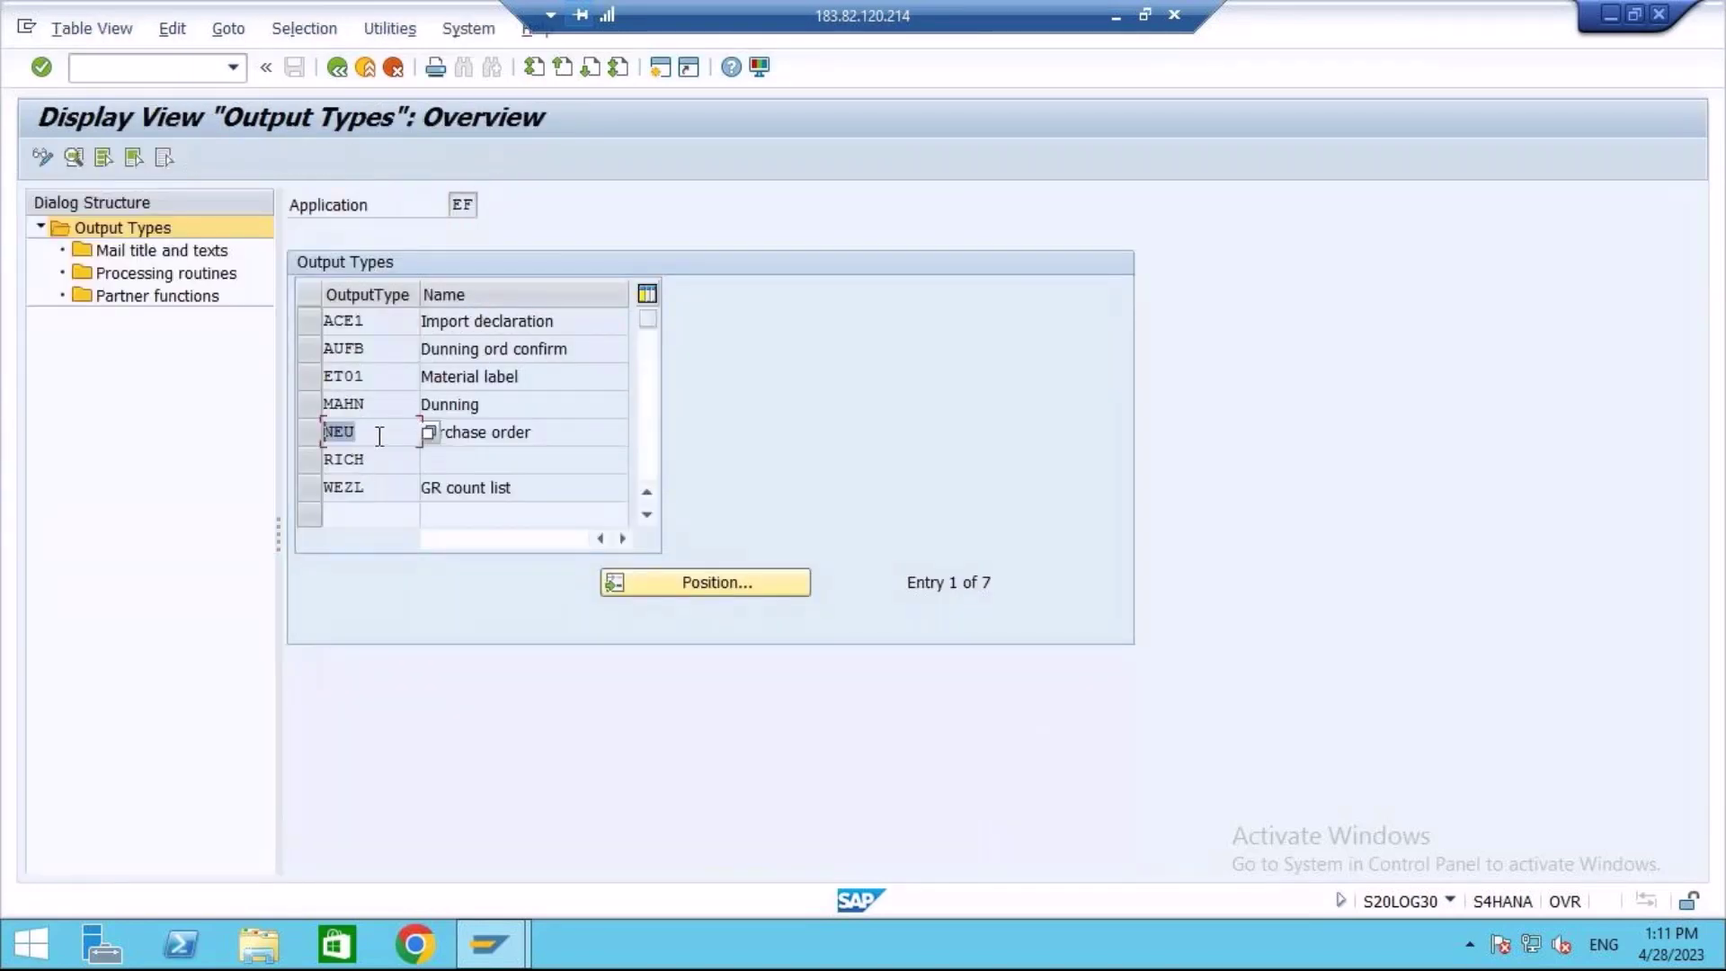
pyautogui.click(302, 433)
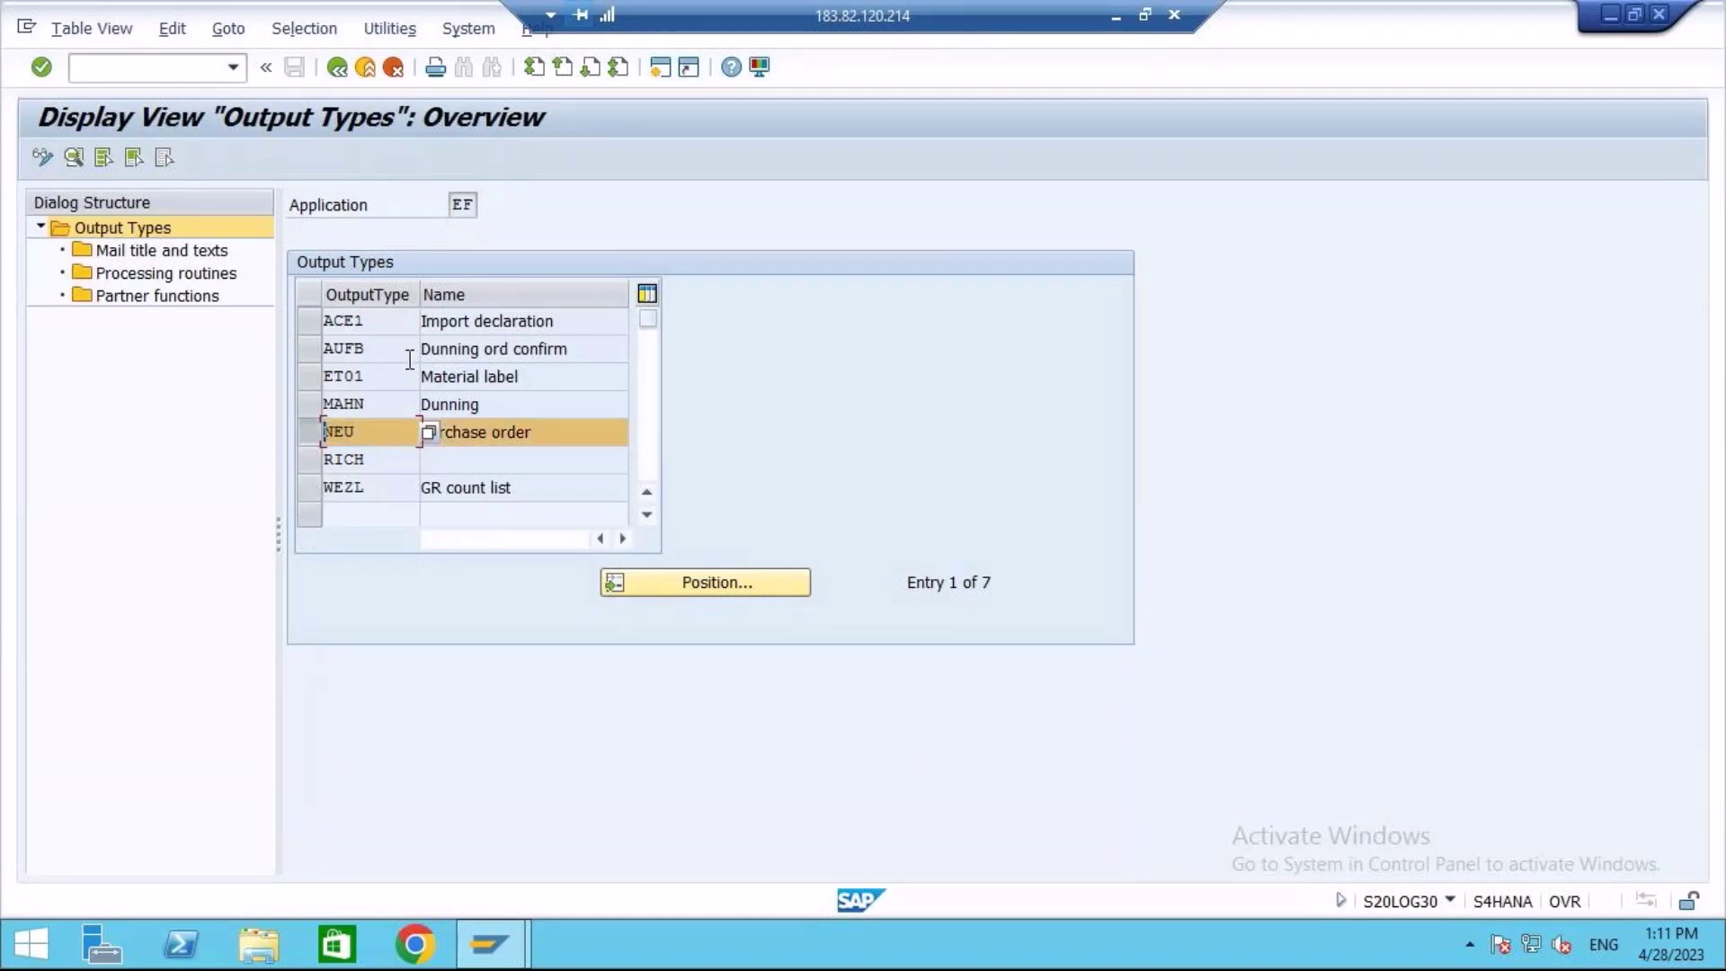
# Return to SAP Easy Access, minimize the remote session, and resume on Notepad's Configuration line
pyautogui.click(340, 68)
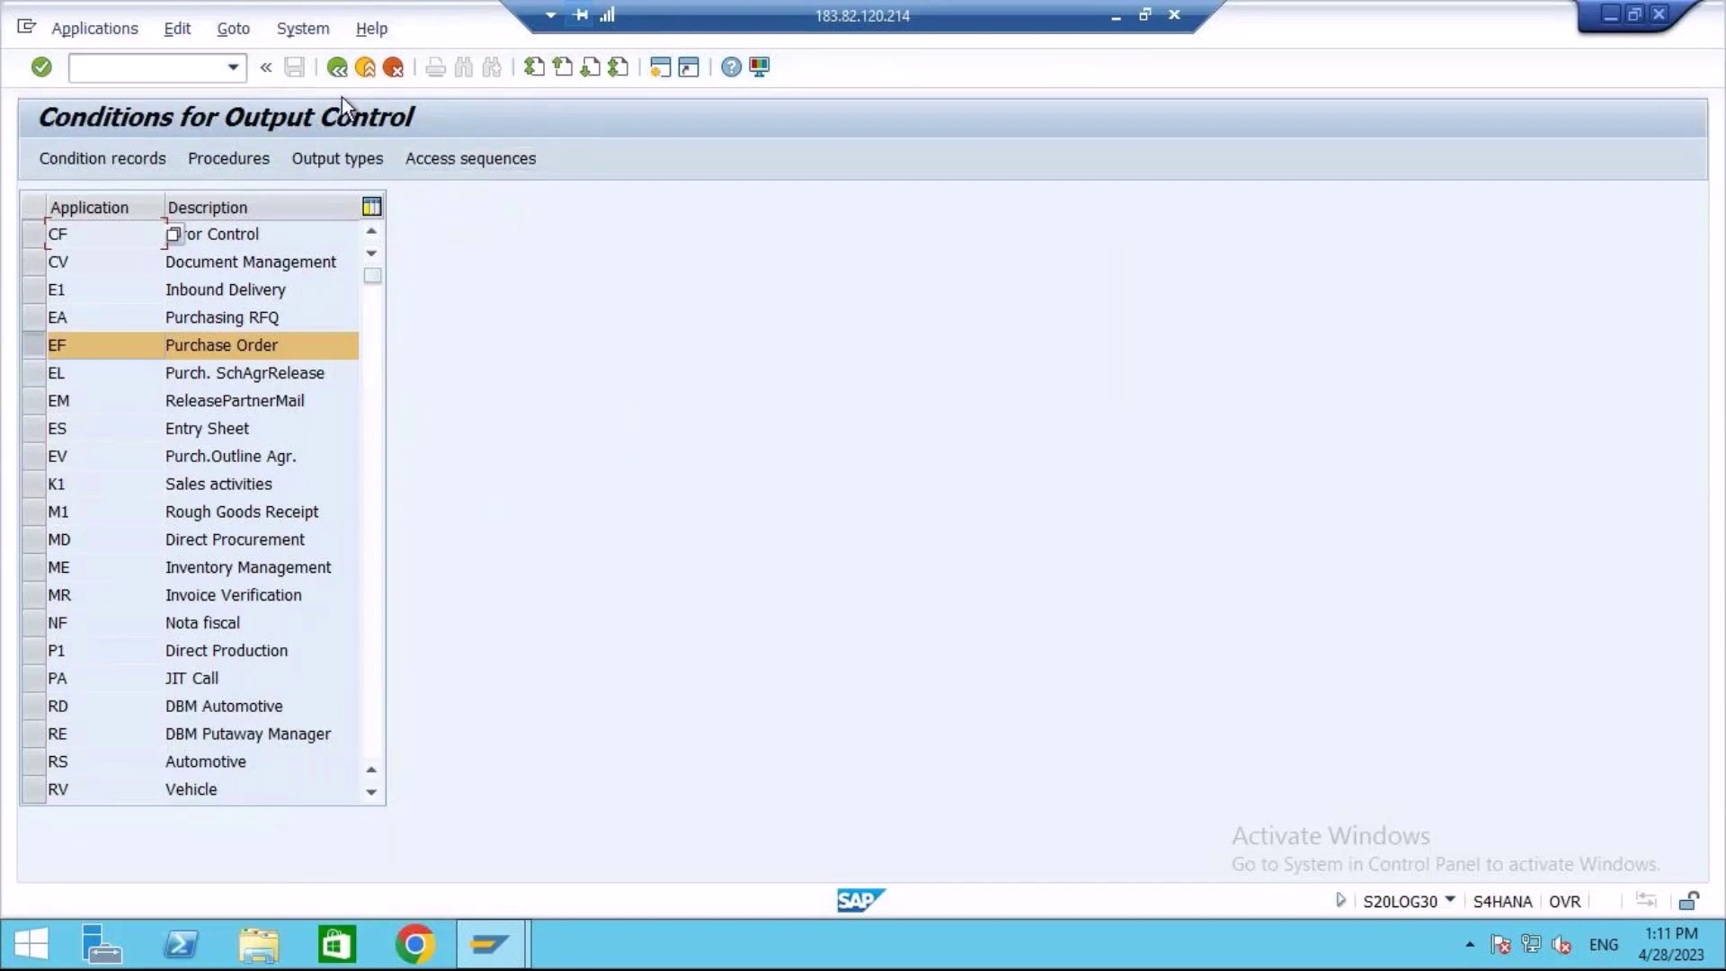
pyautogui.click(337, 68)
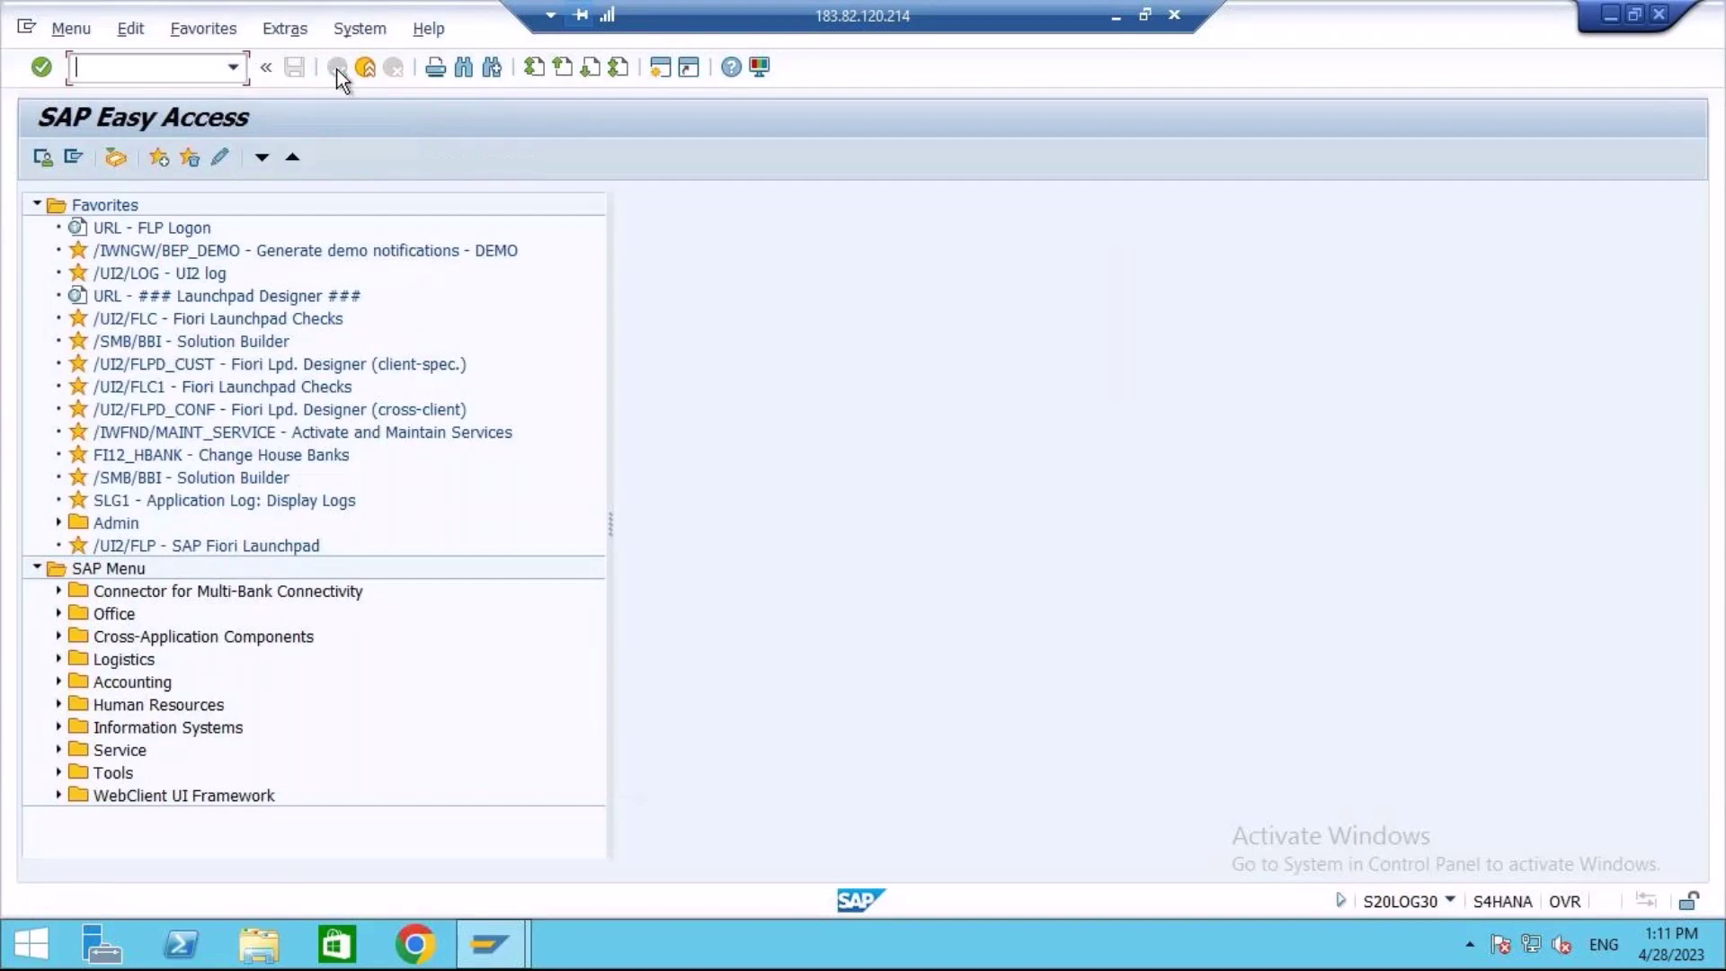
pyautogui.click(1116, 15)
pyautogui.click(372, 305)
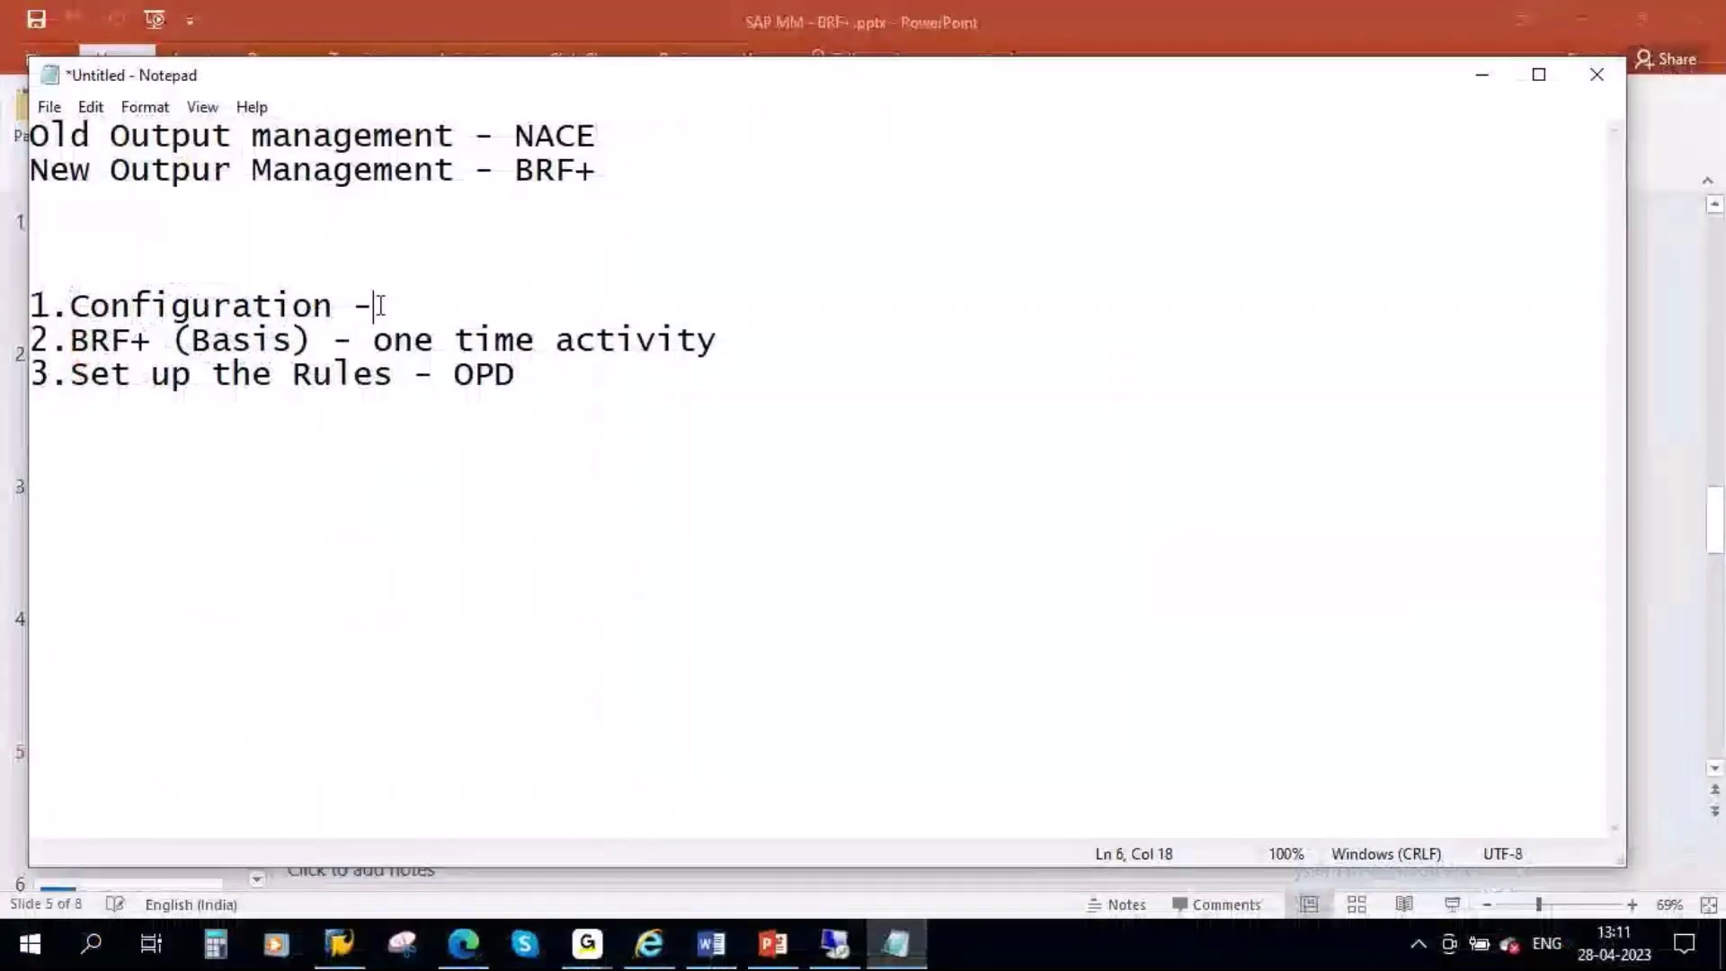